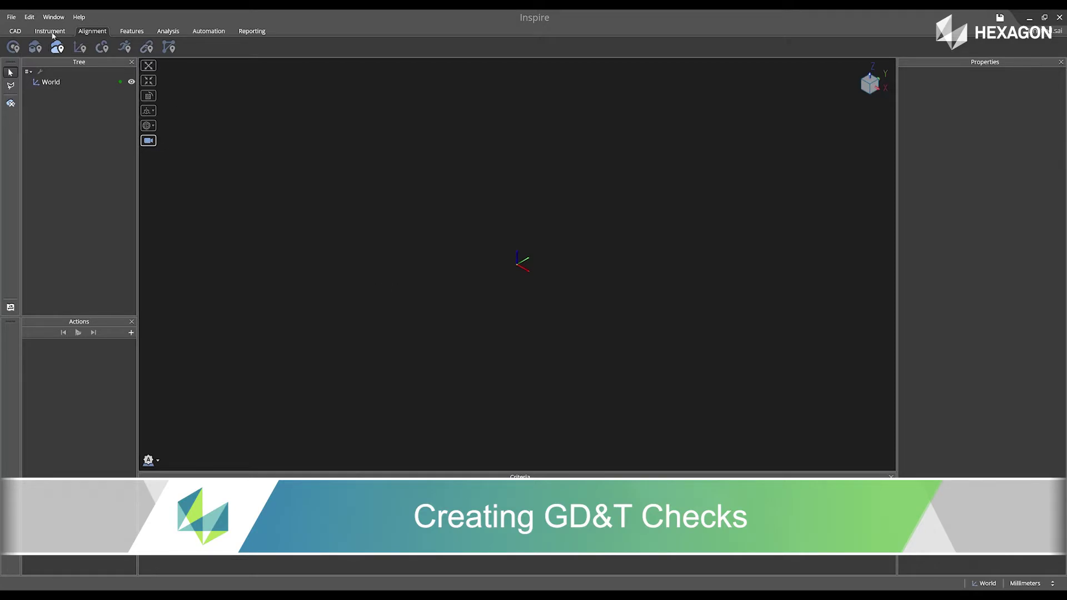
- Add an Absolute Arm (7-axis) instrument to the project
{"action": "left_click", "coordinate": [50, 31]}
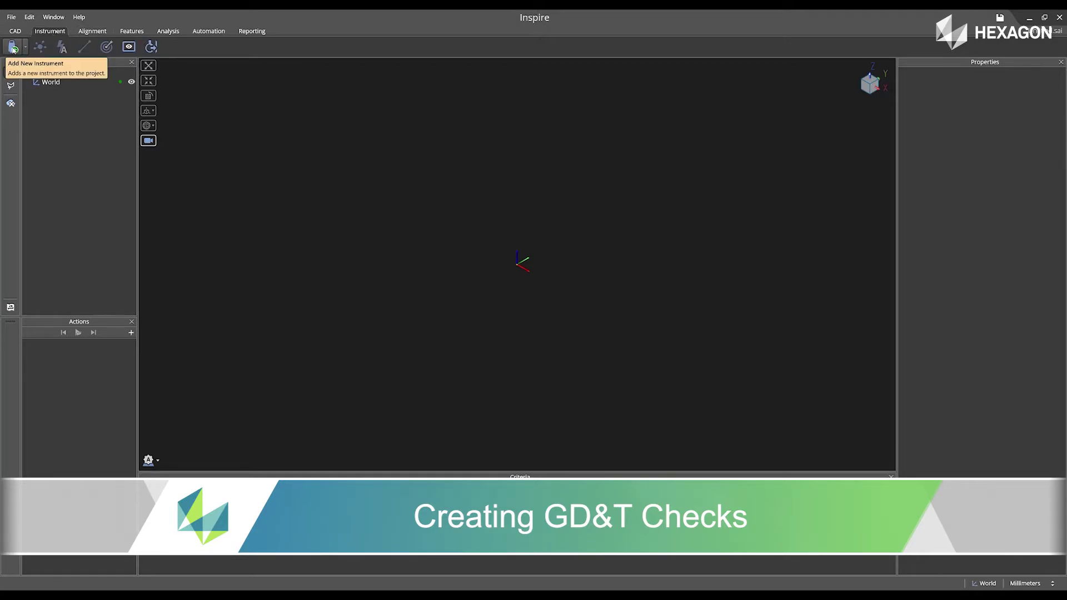
{"action": "left_click", "coordinate": [25, 48]}
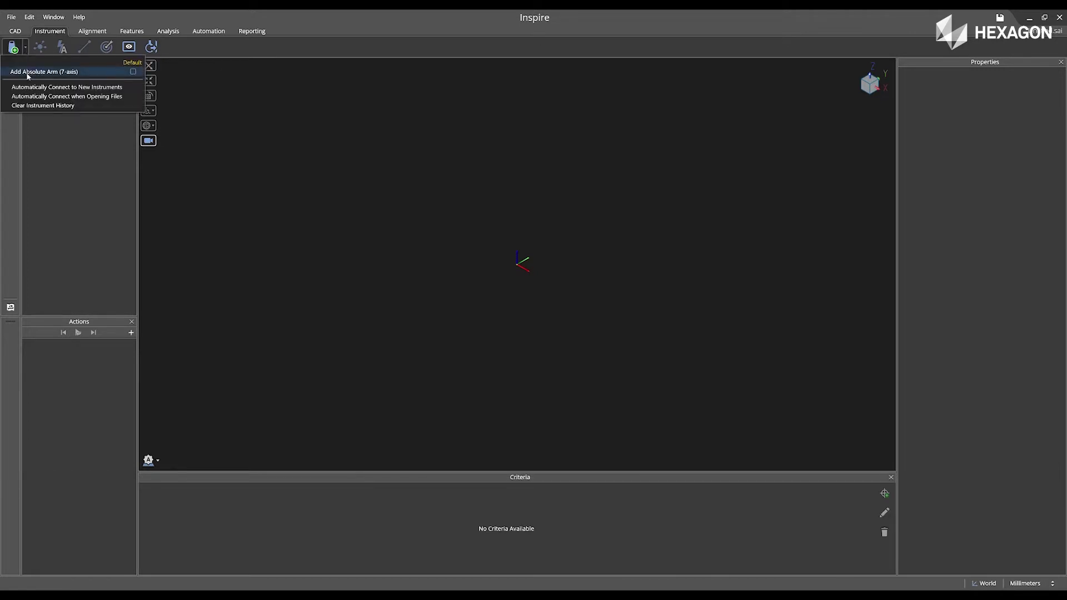
{"action": "left_click", "coordinate": [42, 72]}
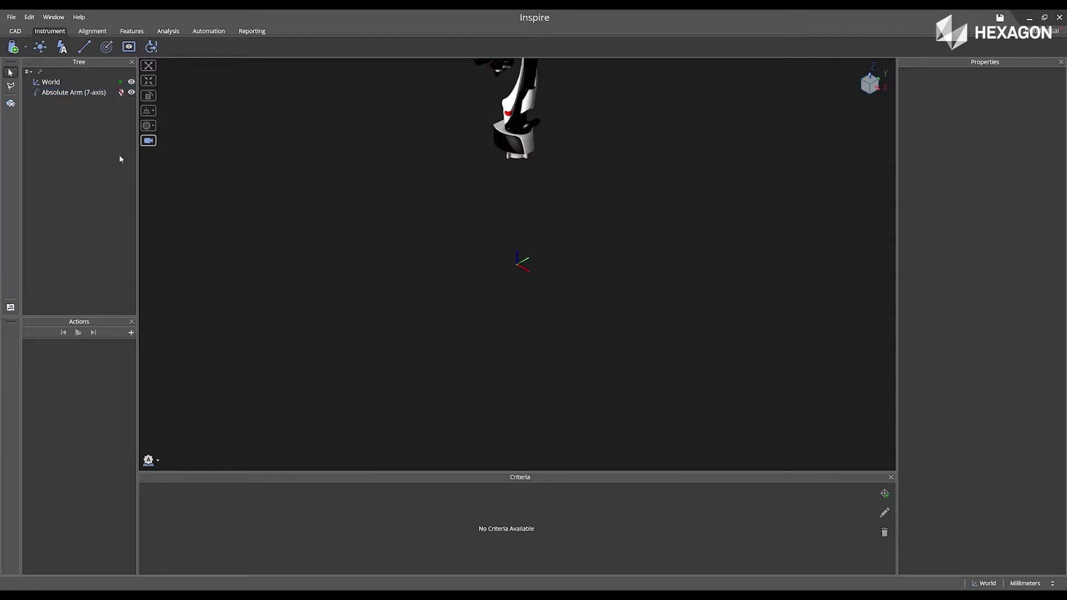
- Import the CAD file NewHexBlock.SLDPRT from the CAD Files folder
{"action": "left_click", "coordinate": [15, 31]}
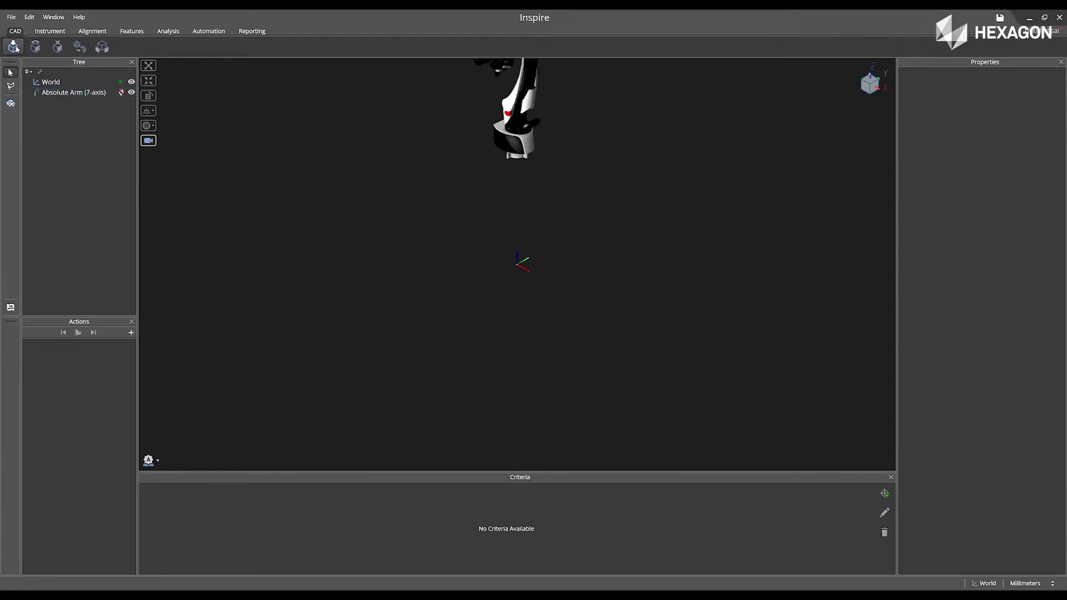
{"action": "left_click", "coordinate": [15, 47]}
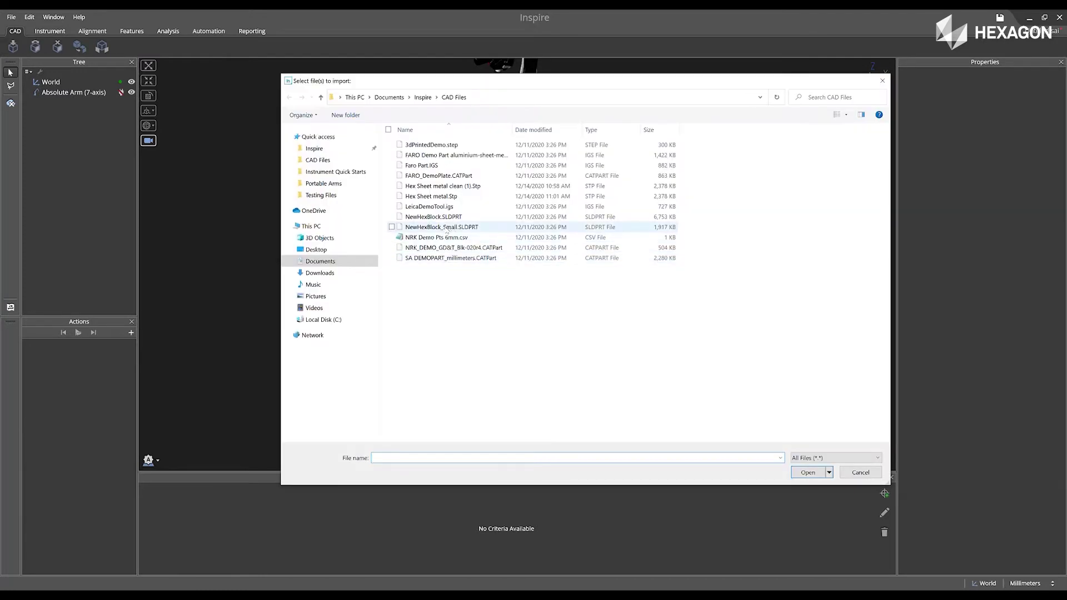
{"action": "left_click", "coordinate": [434, 217]}
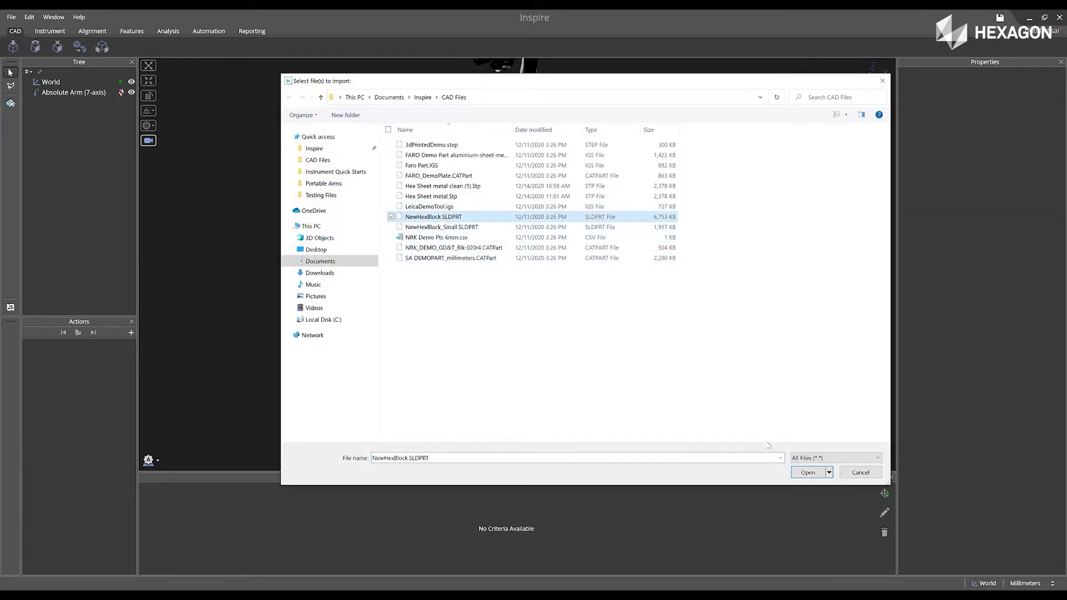
{"action": "left_click", "coordinate": [806, 473]}
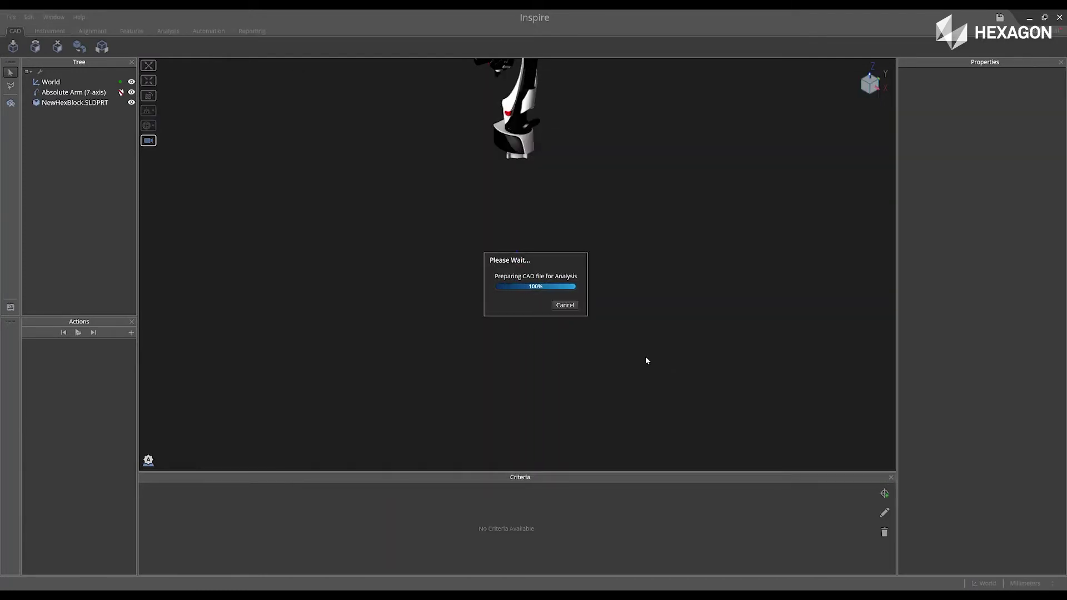
- Turn off Use CAD Colors for the NewHexBlock model and recolour it golden yellow
{"action": "middle_click_drag", "start_coordinate": [648, 357], "coordinate": [434, 462]}
{"action": "left_click", "coordinate": [94, 104]}
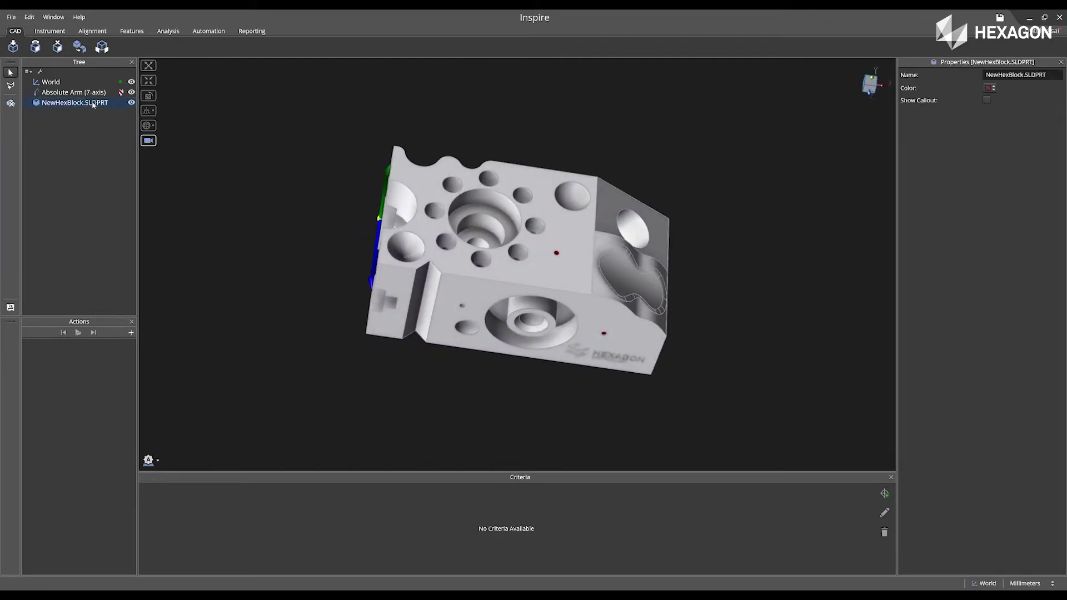
{"action": "left_click", "coordinate": [989, 89]}
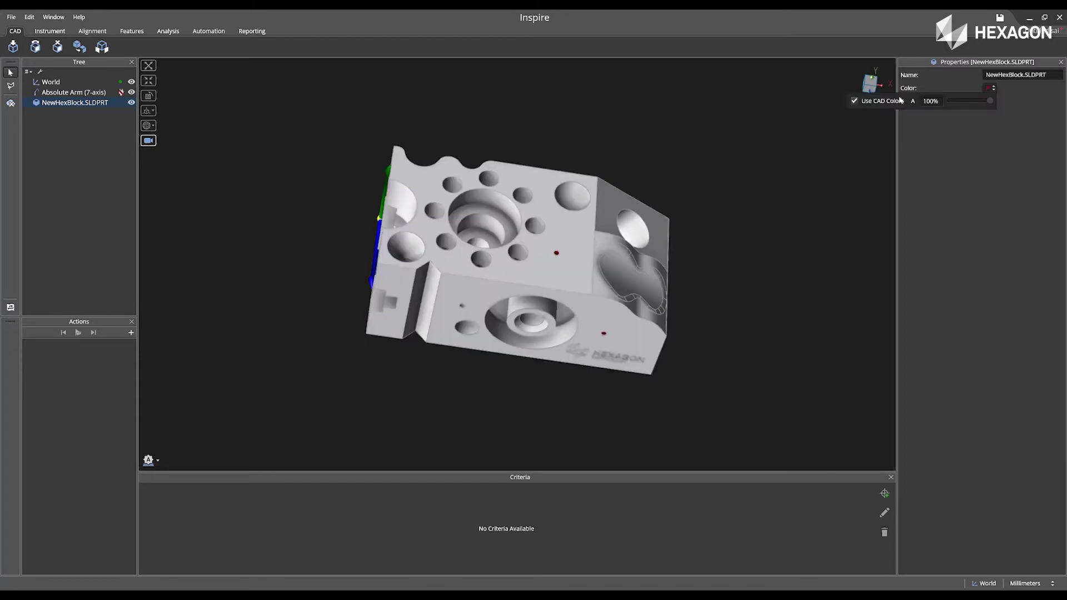
{"action": "left_click", "coordinate": [854, 101]}
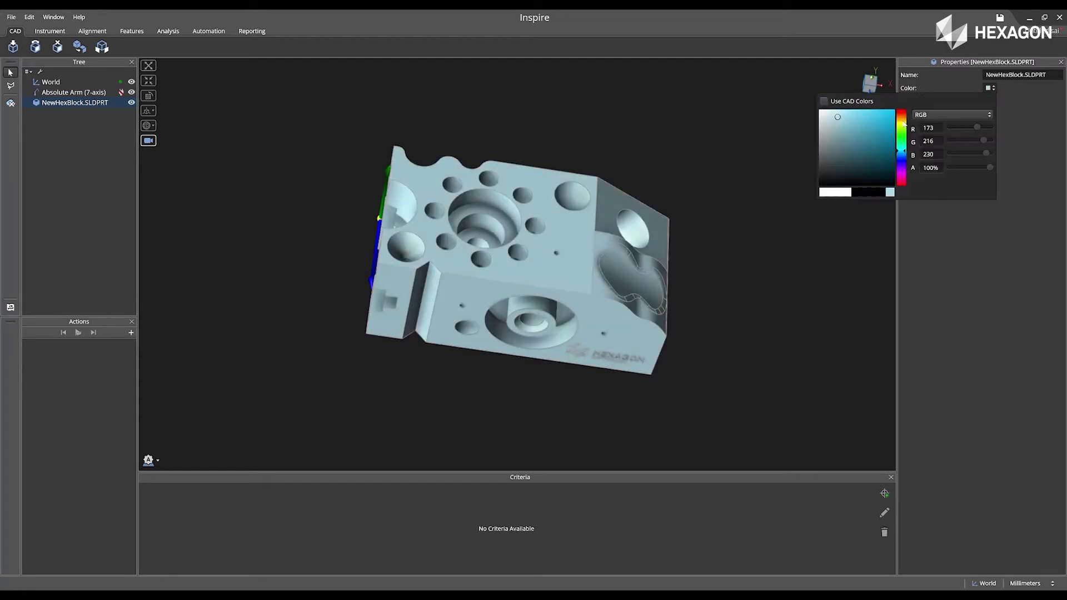
{"action": "left_click", "coordinate": [887, 120]}
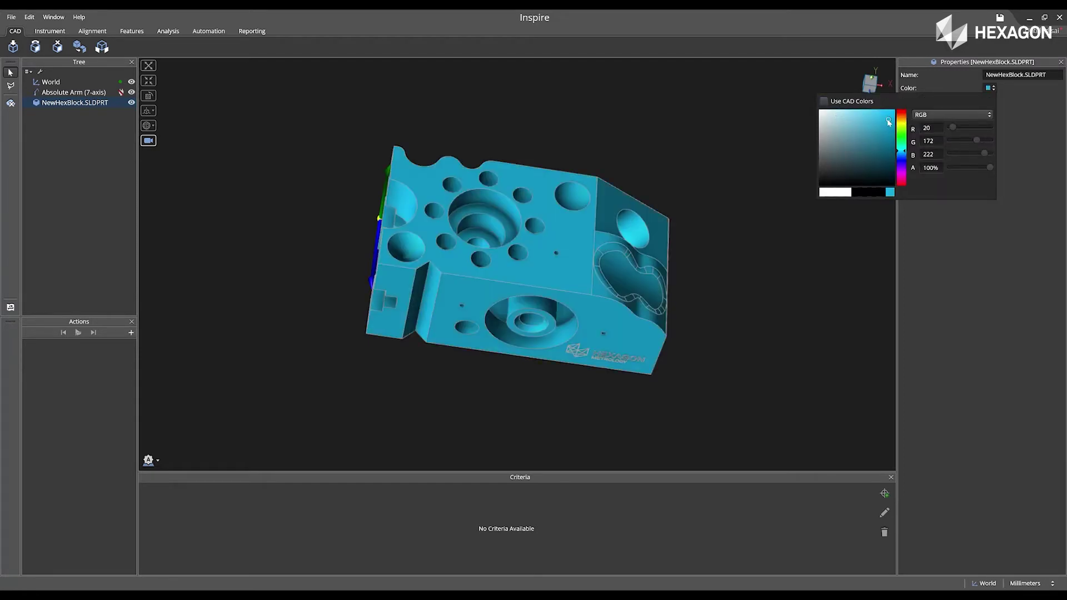
{"action": "left_click", "coordinate": [901, 120]}
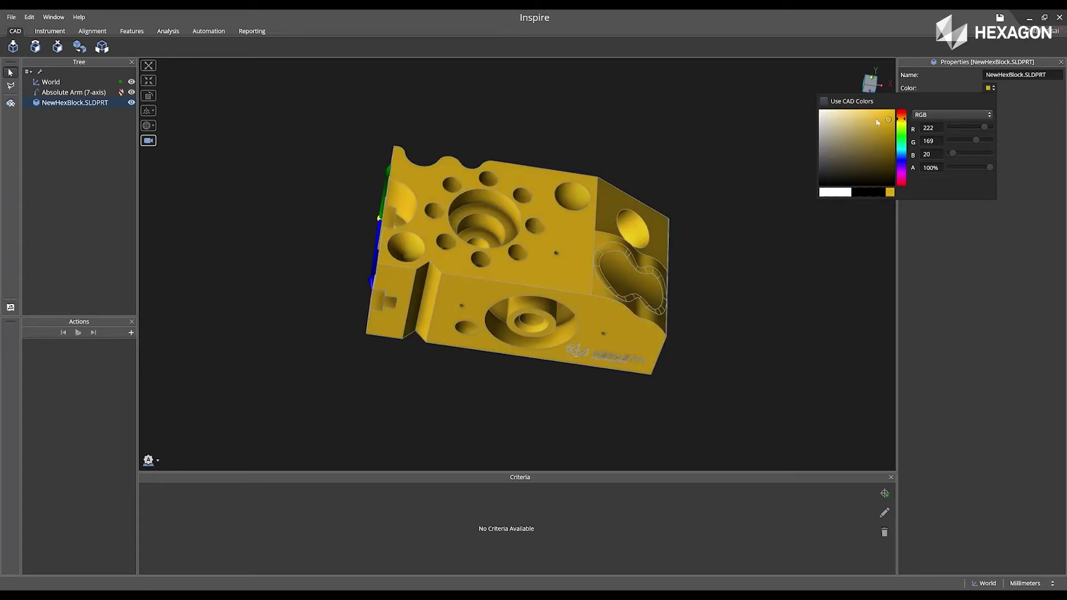
{"action": "left_click_drag", "start_coordinate": [889, 118], "coordinate": [905, 120]}
{"action": "left_click", "coordinate": [700, 191]}
{"action": "left_click_drag", "start_coordinate": [700, 191], "coordinate": [602, 143]}
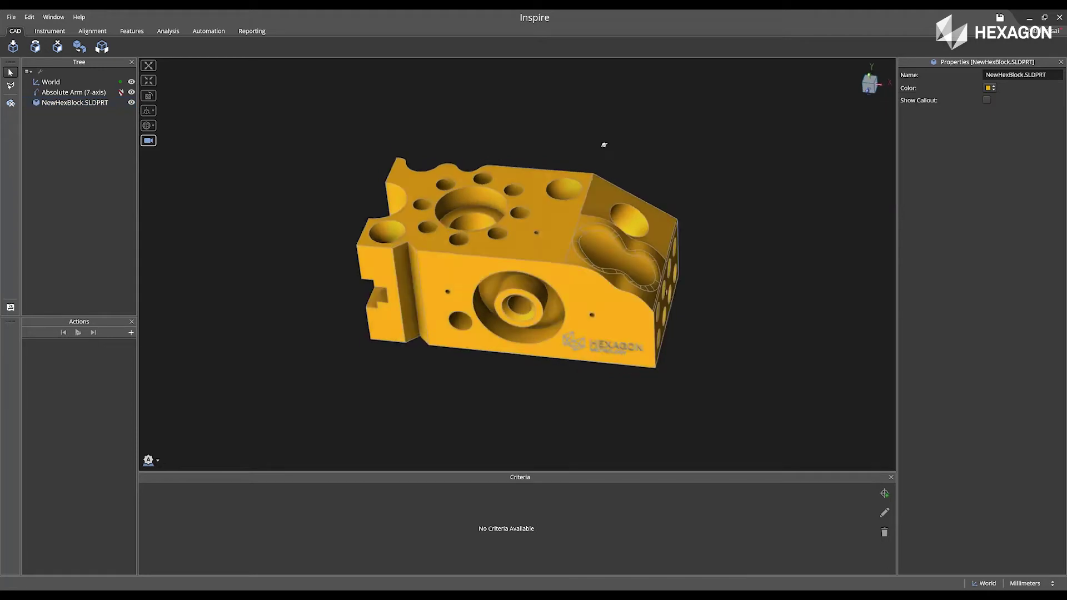
- Extract the block's top face, the upper cylinder wall of its large top bore and the coplanar front faces as CAD features
{"action": "left_click", "coordinate": [132, 31]}
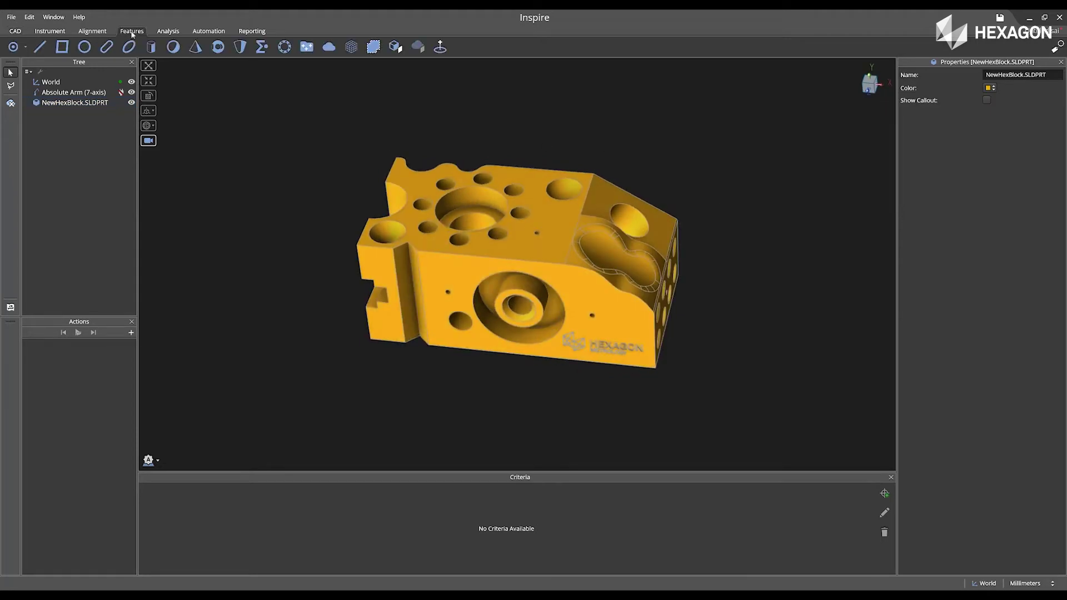
{"action": "left_click", "coordinate": [405, 49]}
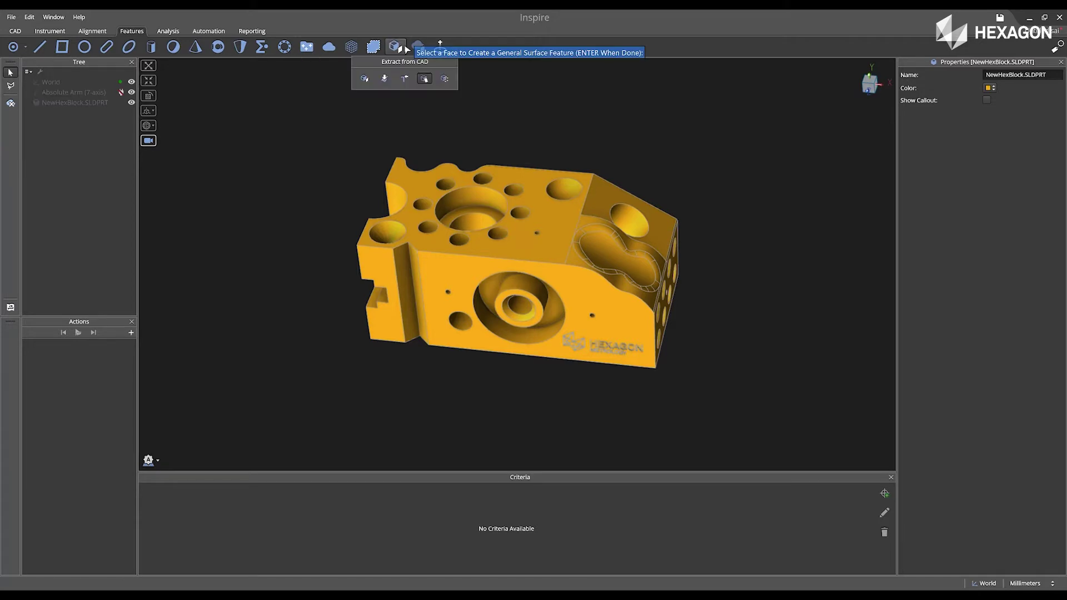
{"action": "left_click", "coordinate": [364, 80]}
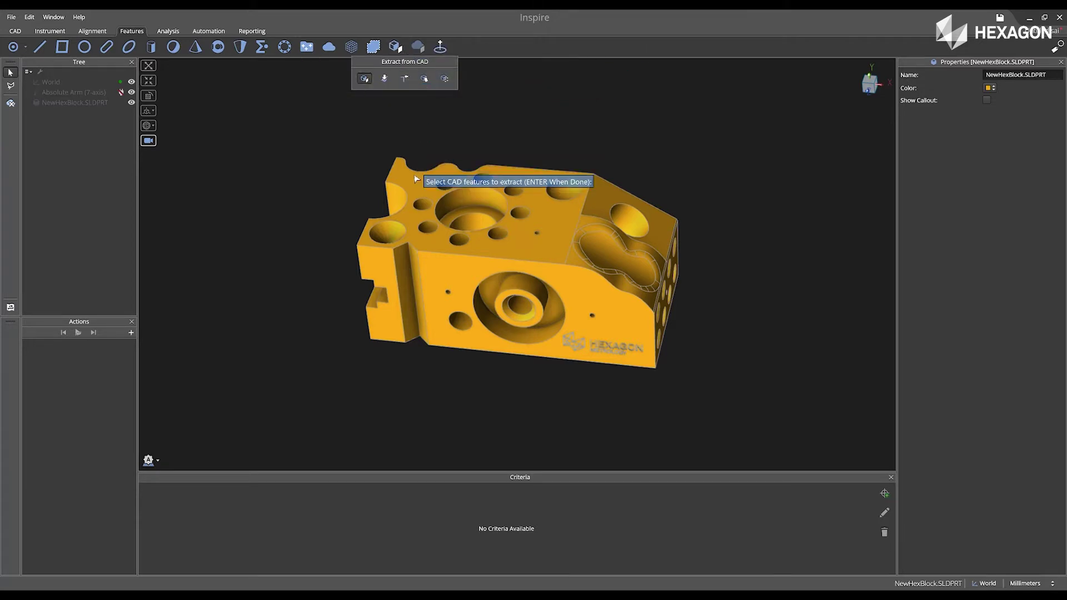
{"action": "middle_click_drag", "start_coordinate": [477, 138], "coordinate": [555, 188]}
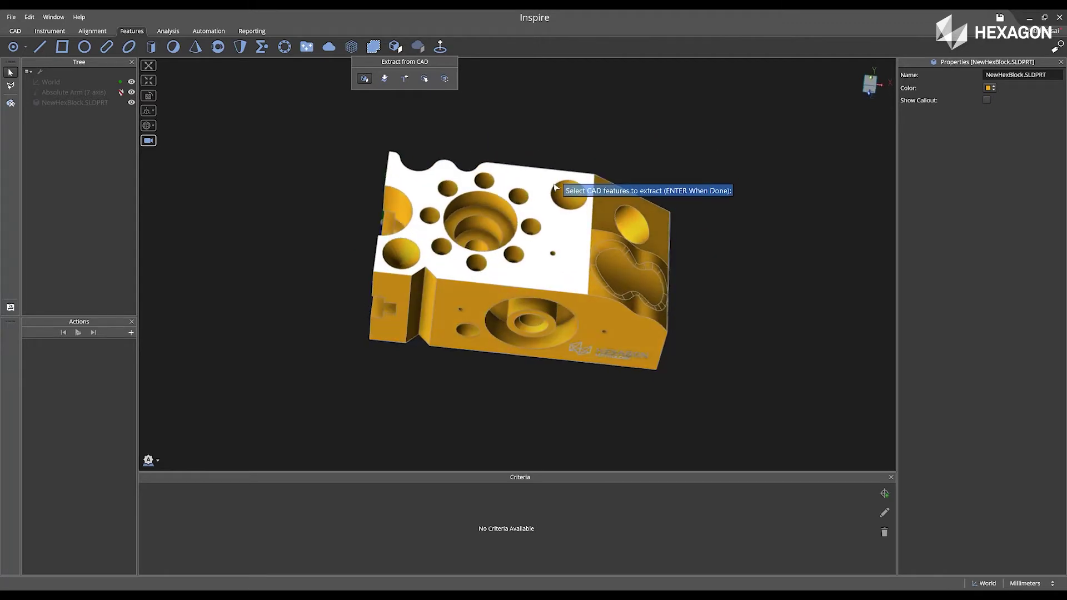
{"action": "left_click", "coordinate": [498, 211]}
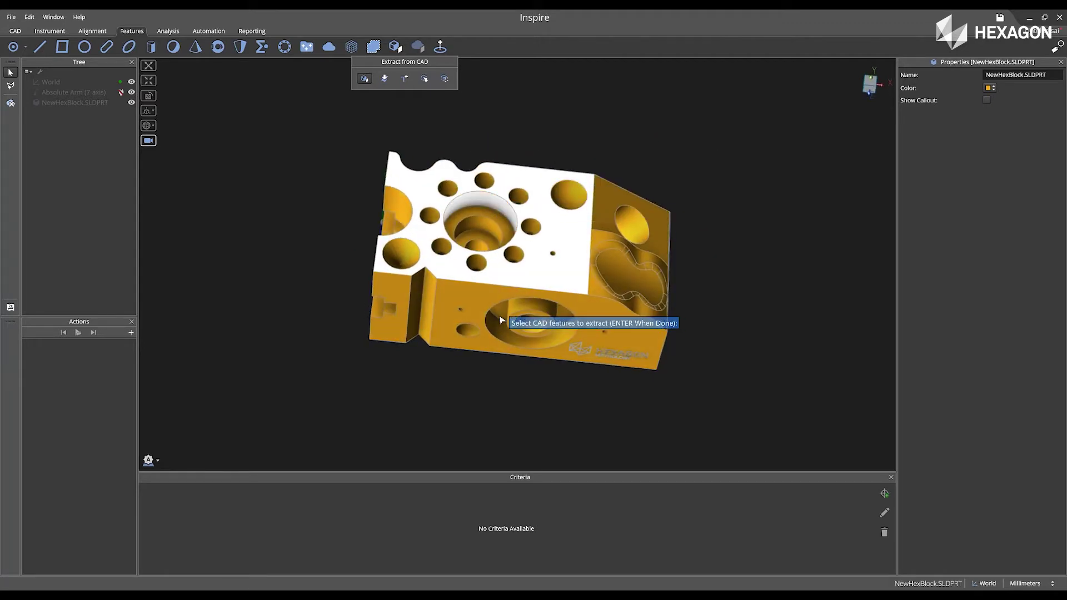
{"action": "left_click", "coordinate": [398, 290]}
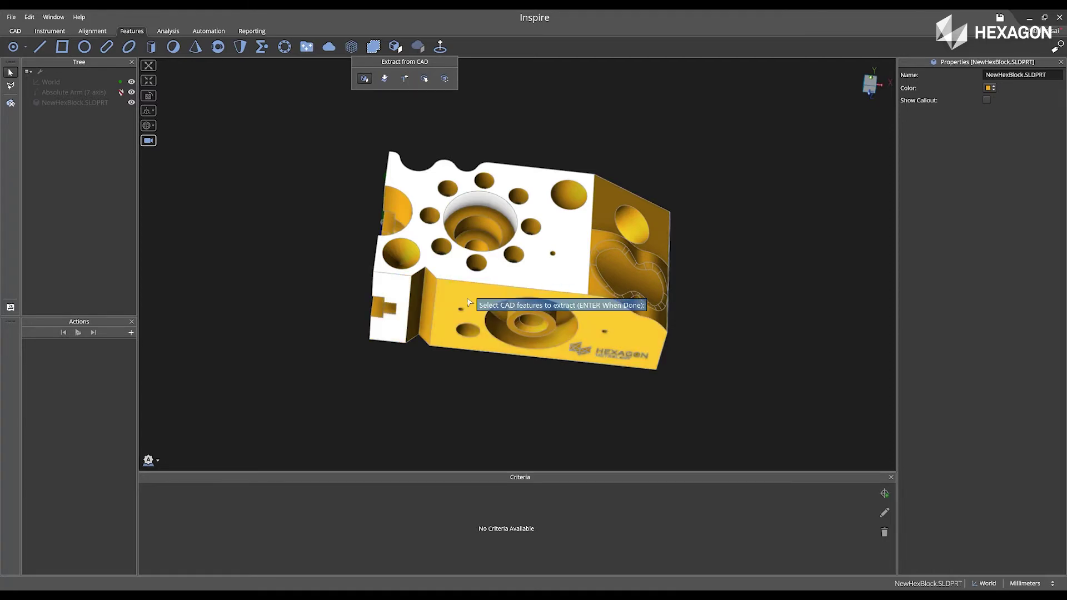
{"action": "left_click", "coordinate": [470, 303]}
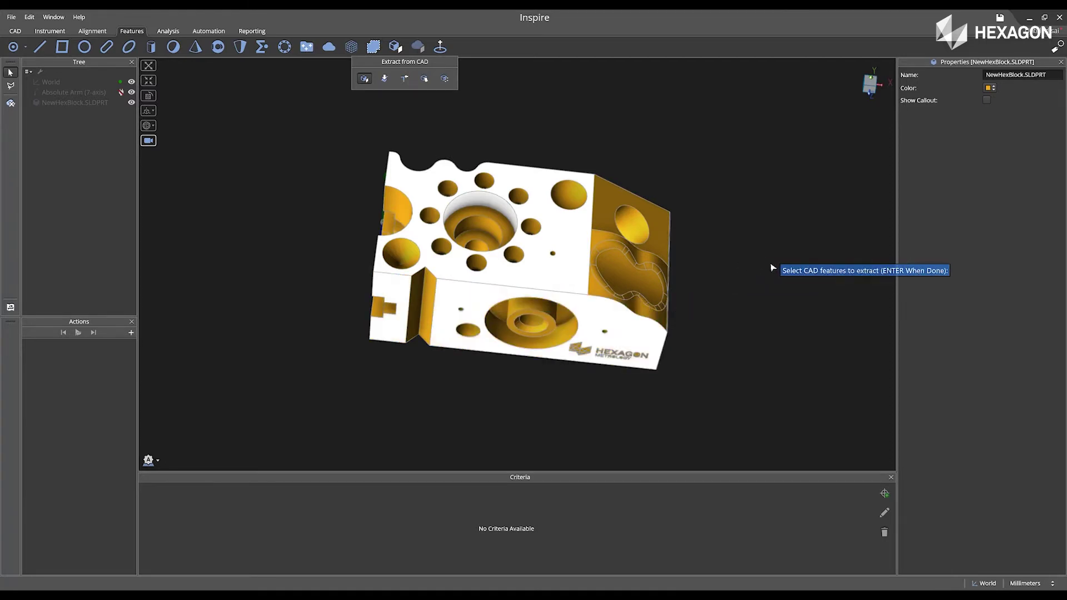
{"action": "middle_click_drag", "start_coordinate": [769, 269], "coordinate": [694, 260]}
{"action": "key", "text": "Return"}
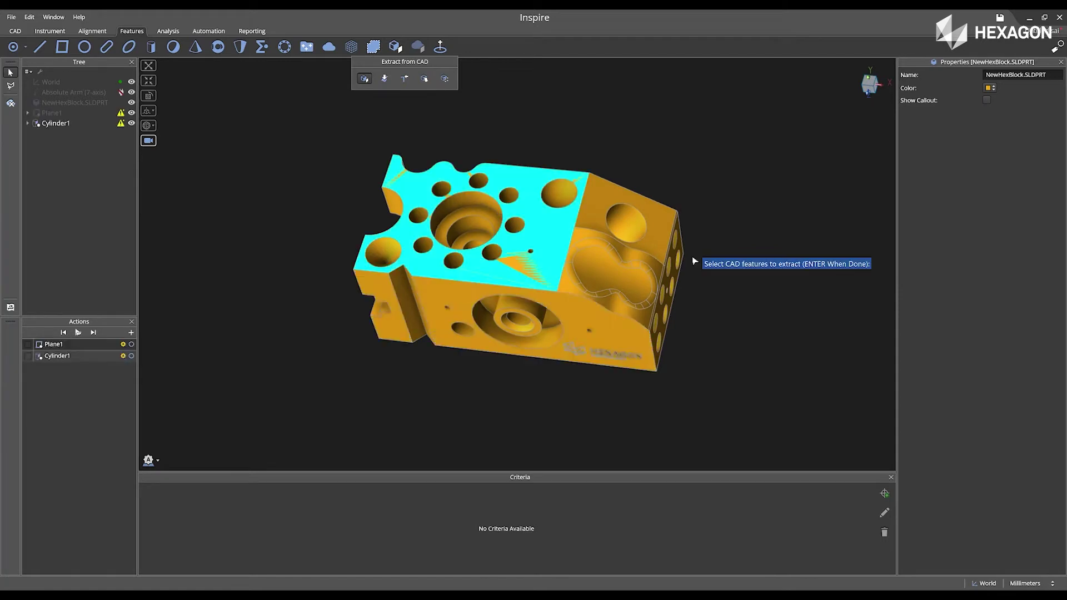
- Create a general surface feature from the floor face of the peanut-shaped pocket in the block's sloped side
{"action": "left_click", "coordinate": [426, 79]}
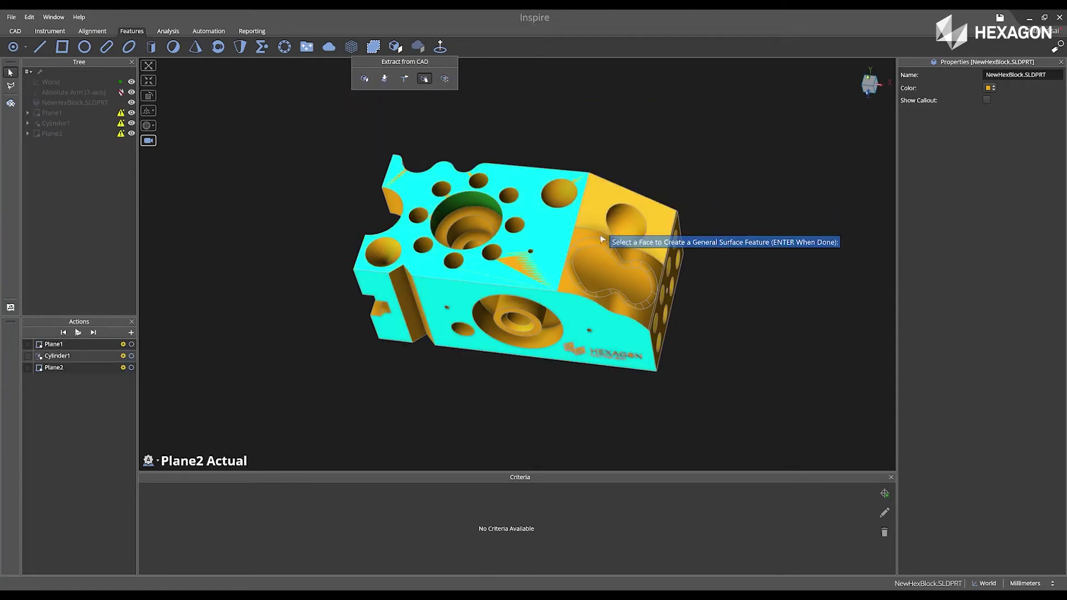
{"action": "left_click", "coordinate": [601, 275]}
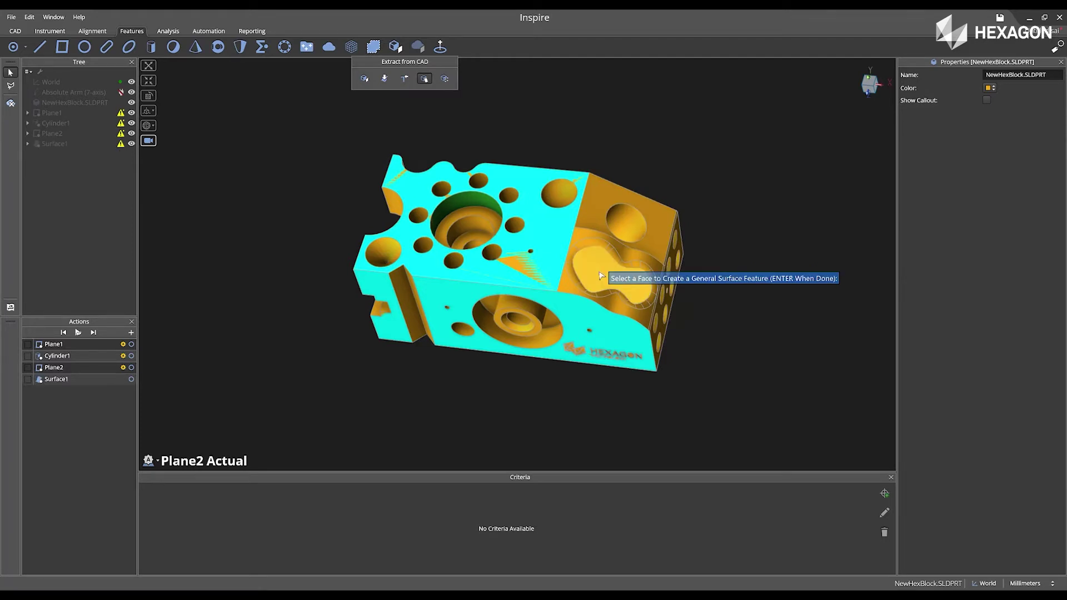
{"action": "key", "text": "Return"}
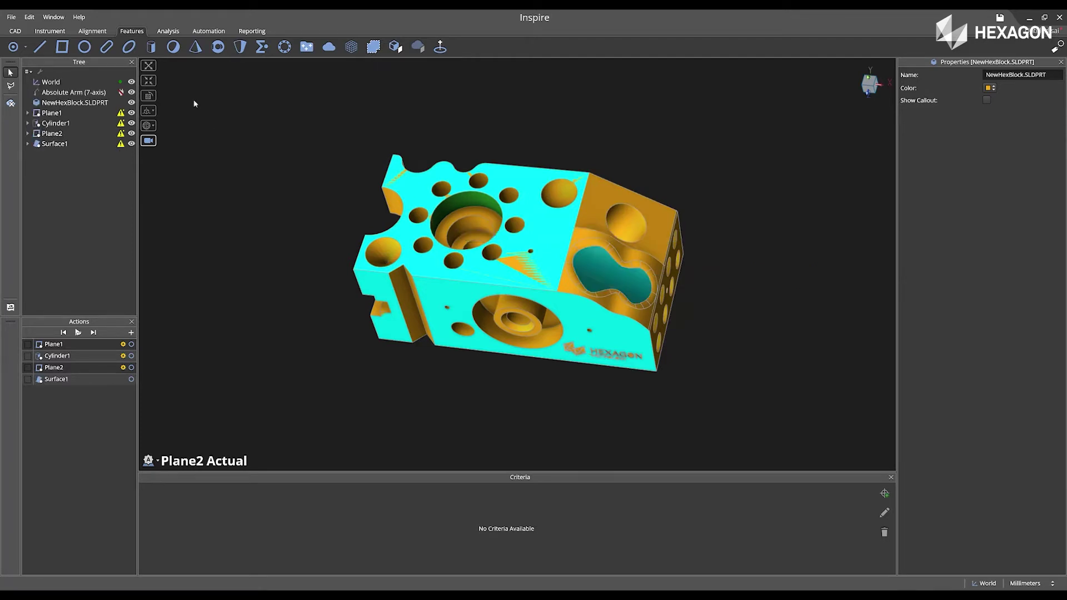
- Create a relationship alignment using Plane1, Cylinder1 and Plane2
{"action": "left_click", "coordinate": [94, 32]}
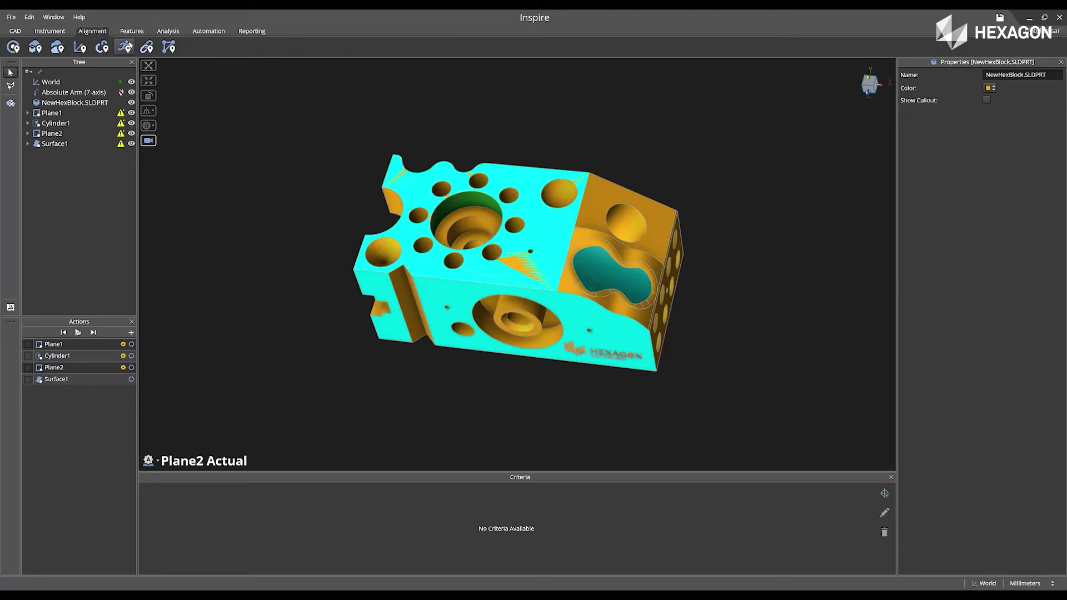
{"action": "left_click", "coordinate": [149, 48]}
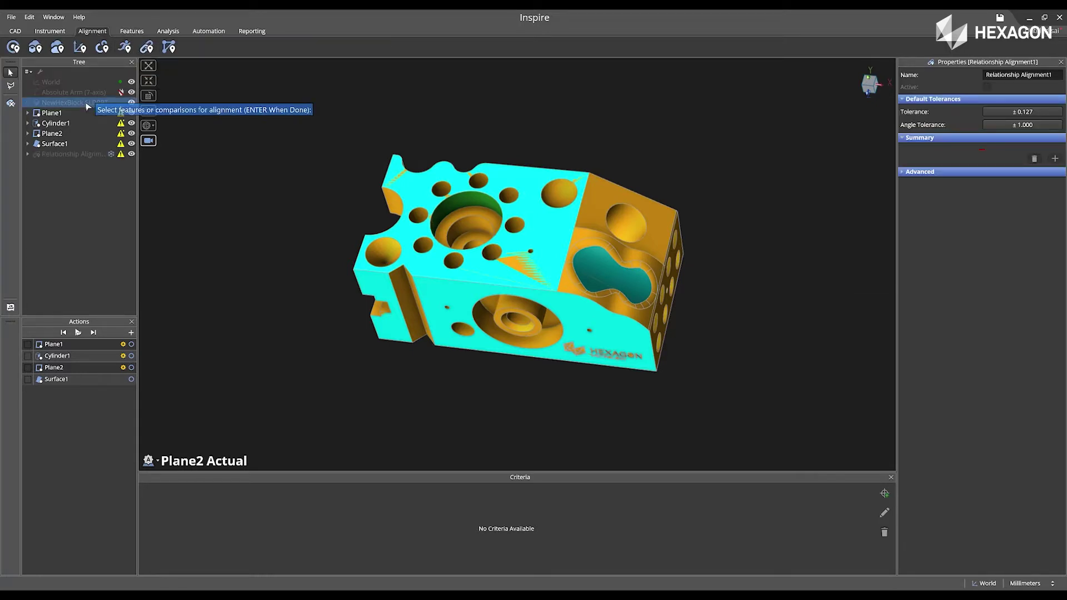
{"action": "left_click", "coordinate": [67, 114]}
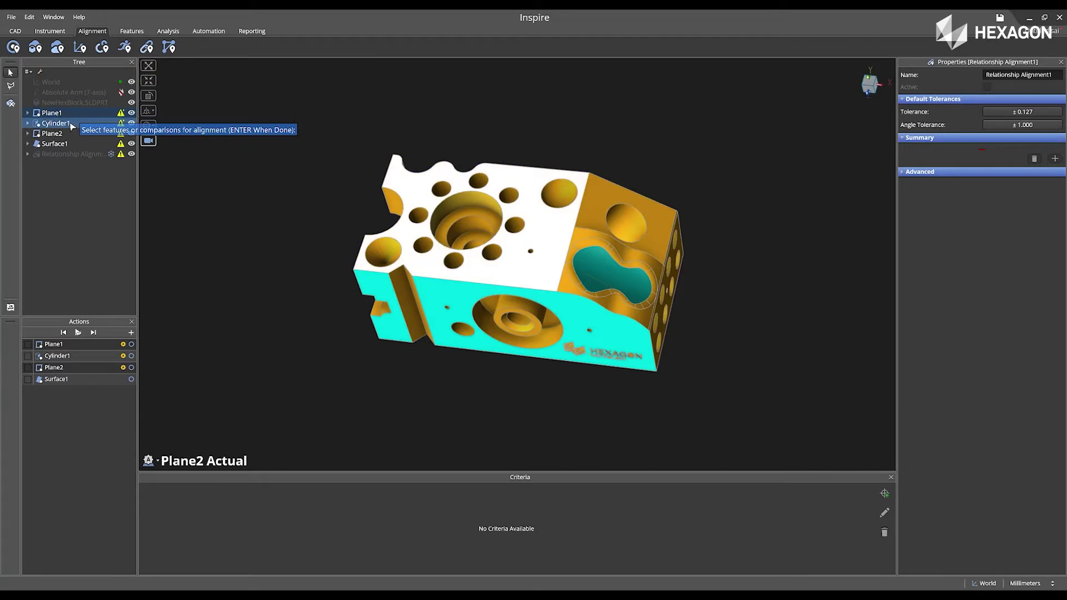
{"action": "left_click", "coordinate": [71, 124]}
{"action": "left_click", "coordinate": [76, 136]}
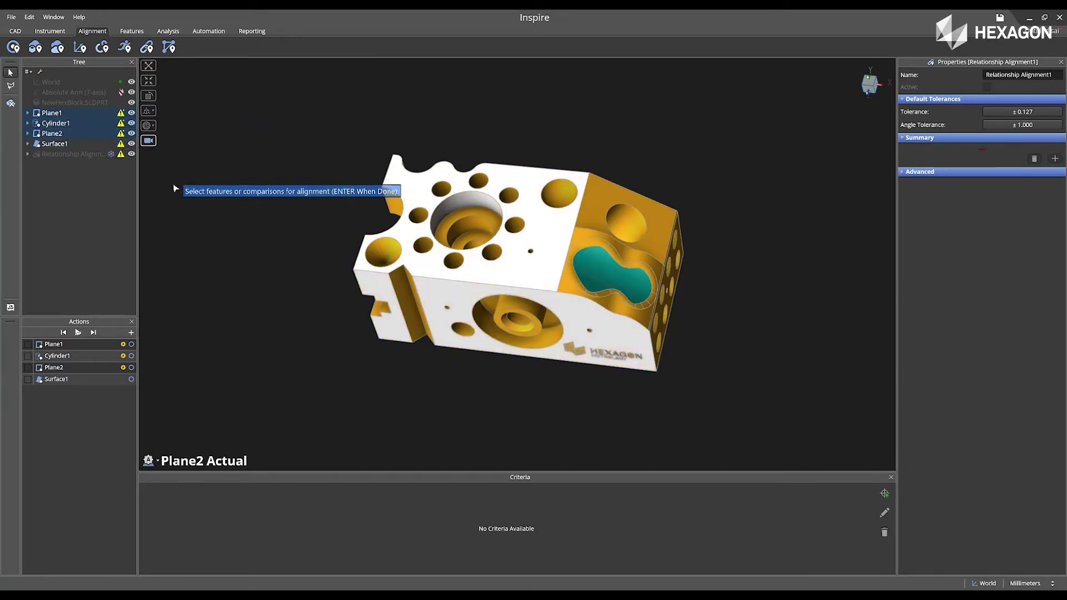
{"action": "key", "text": "Return"}
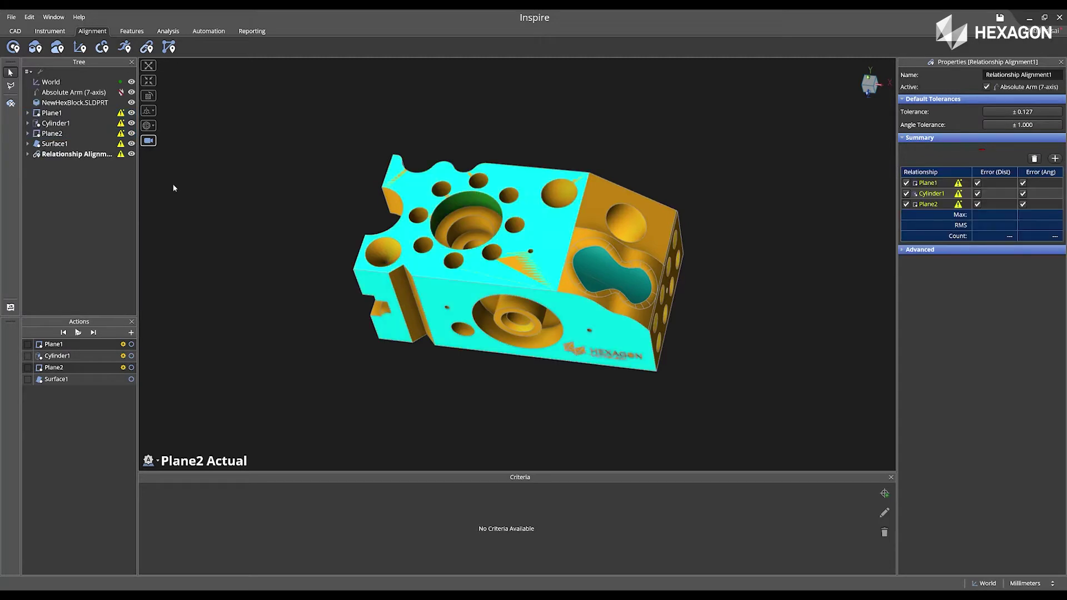
- Assign datum label A to Plane1 in its feature properties
{"action": "left_click", "coordinate": [80, 114]}
{"action": "right_click", "coordinate": [81, 117]}
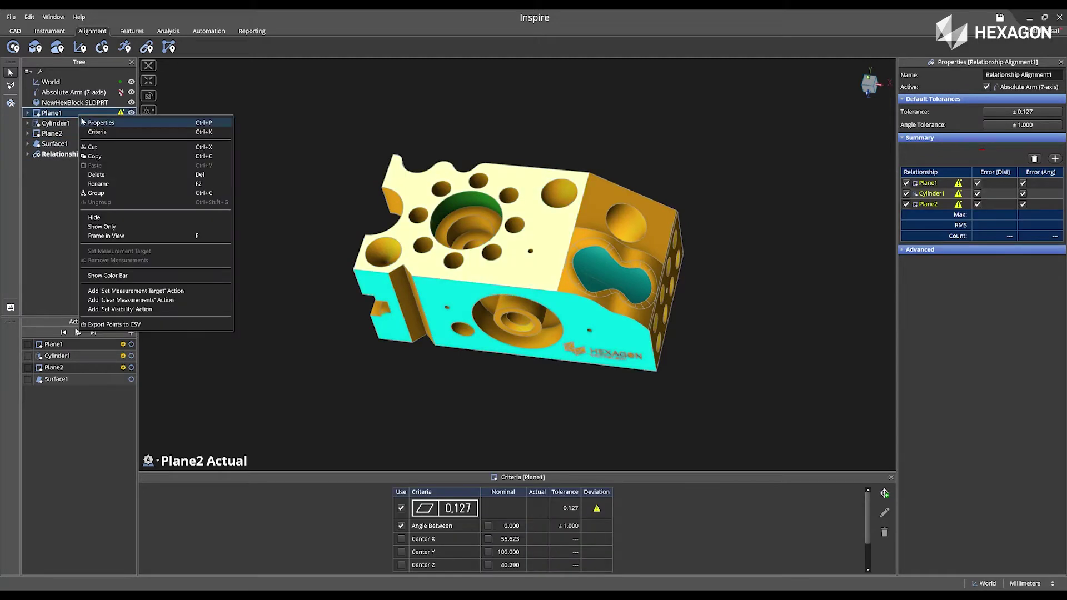
{"action": "left_click", "coordinate": [89, 116]}
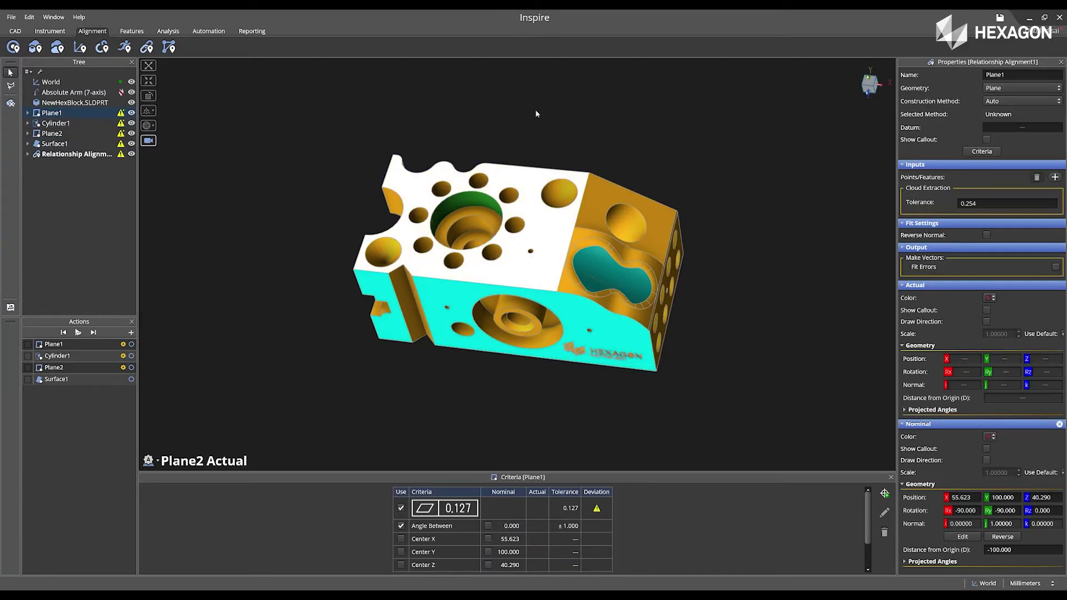
{"action": "left_click", "coordinate": [994, 127]}
{"action": "type", "text": "A"}
{"action": "key", "text": "Return"}
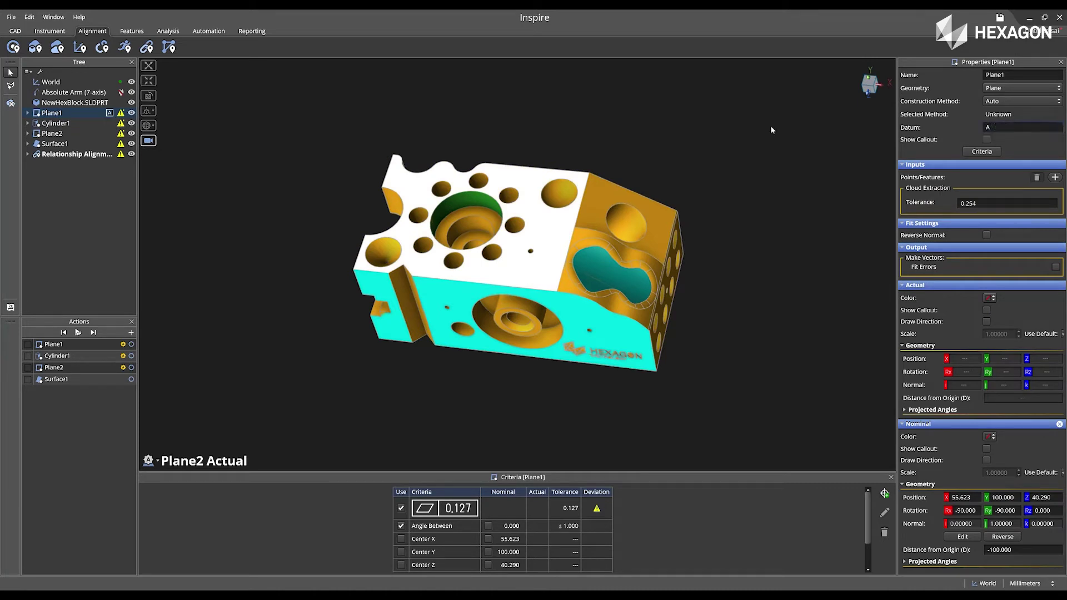
- Assign datum label D to Cylinder1
{"action": "left_click", "coordinate": [65, 128]}
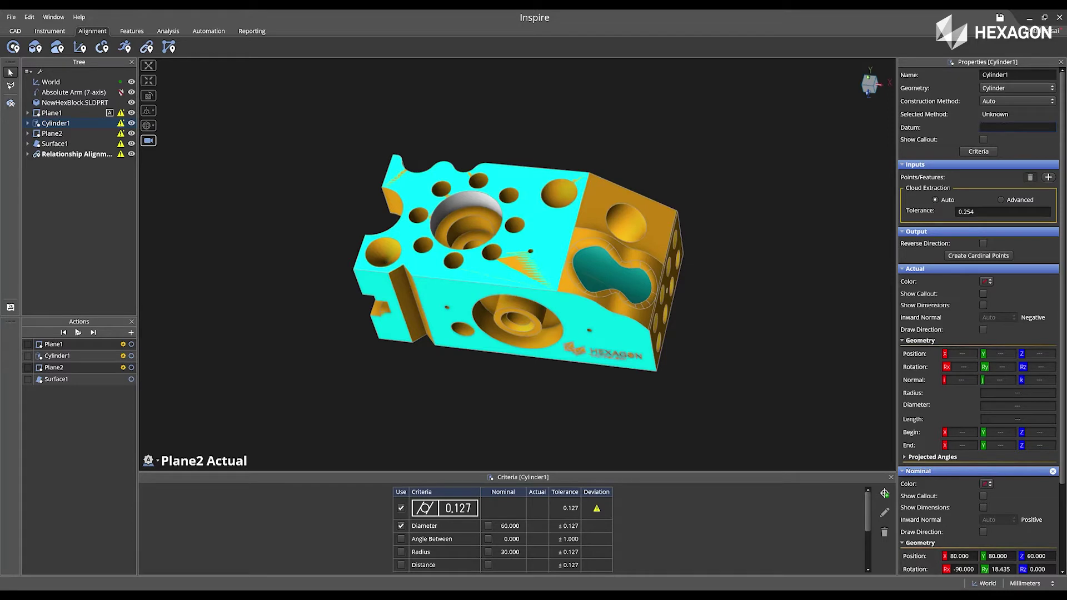
{"action": "left_click", "coordinate": [1003, 128]}
{"action": "type", "text": "D"}
{"action": "key", "text": "Return"}
- Assign datum label B to Plane2
{"action": "left_click", "coordinate": [79, 135]}
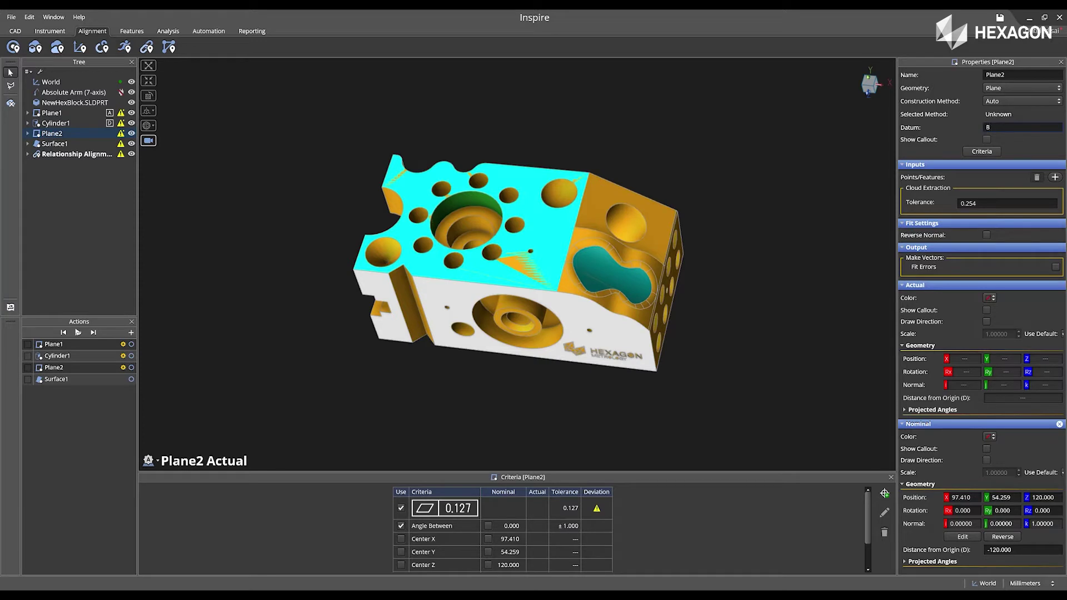
{"action": "left_click", "coordinate": [989, 127]}
{"action": "type", "text": "B"}
{"action": "key", "text": "Return"}
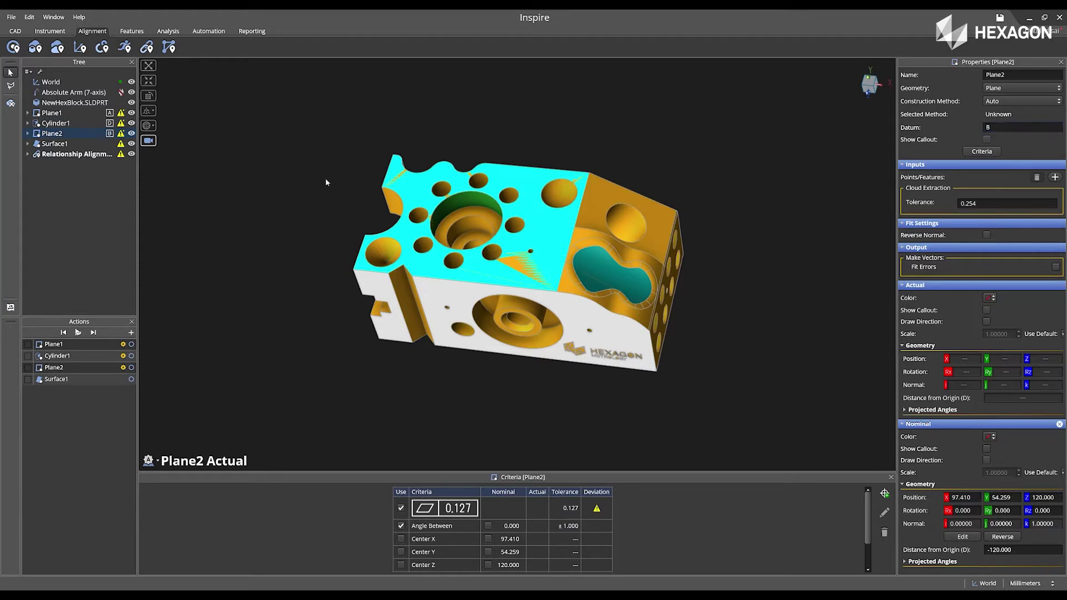
- Add a surface profile GD&T check to Surface1 with a tolerance of 0.4
{"action": "left_click", "coordinate": [53, 144]}
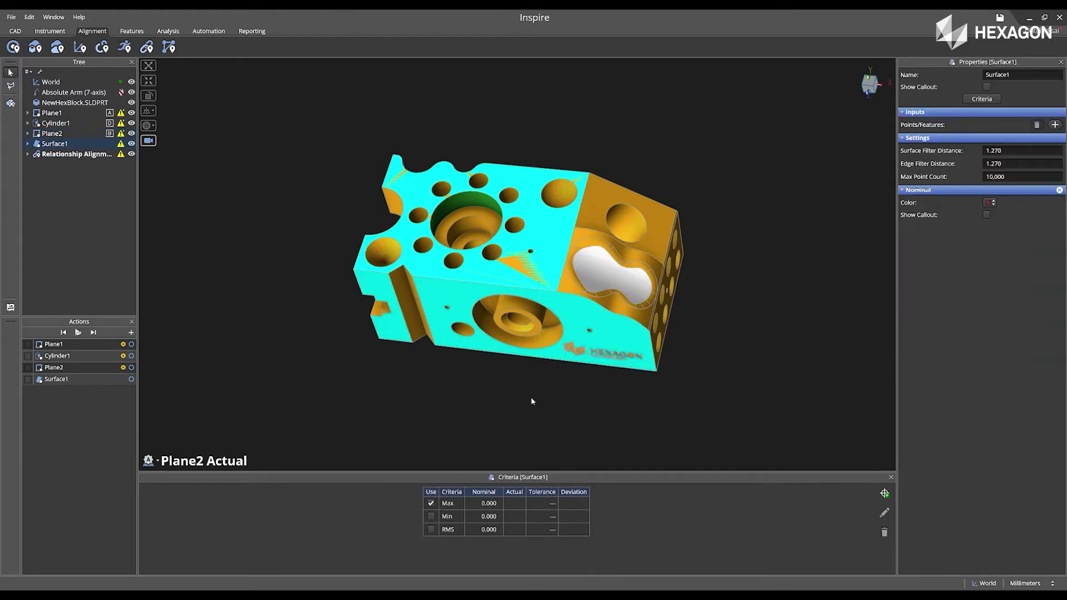
{"action": "left_click", "coordinate": [884, 492]}
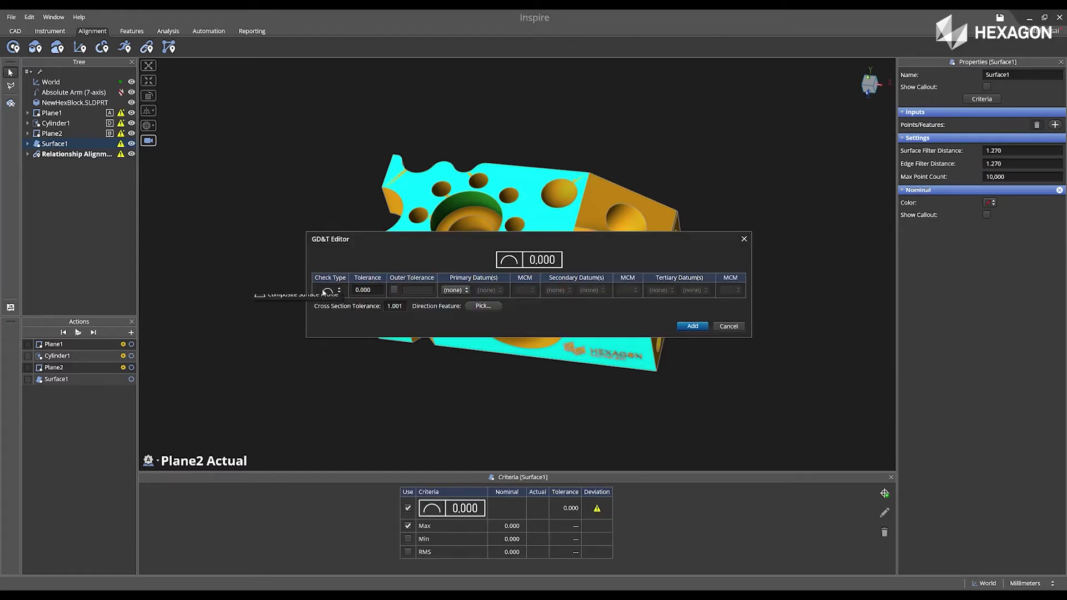
{"action": "left_click", "coordinate": [329, 290]}
{"action": "left_click", "coordinate": [305, 312]}
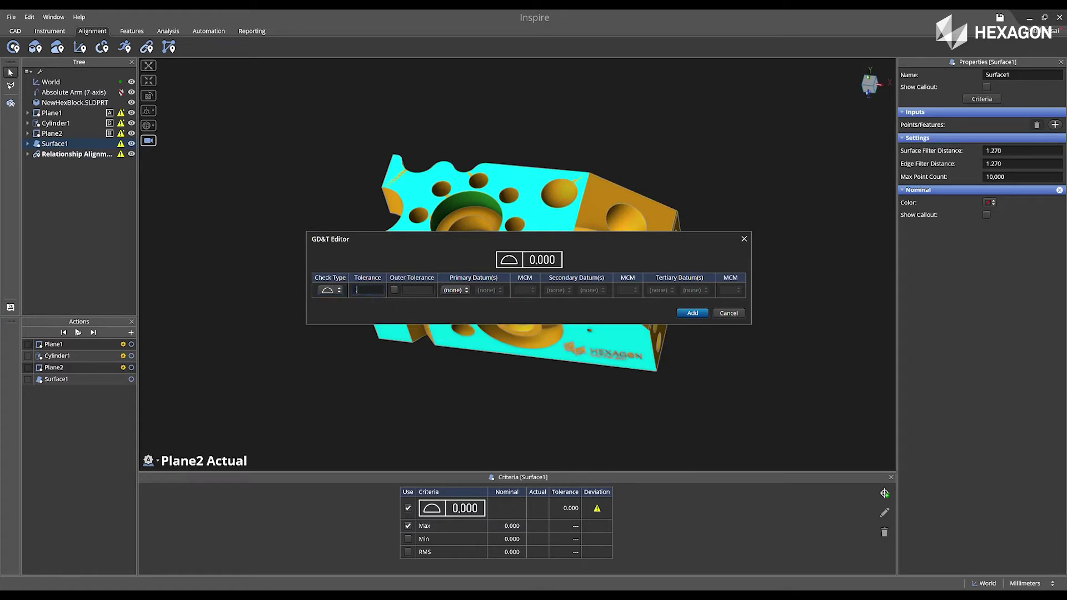
{"action": "type", "text": "0.4"}
{"action": "key", "text": "Return"}
- Set the profile check's primary datum to A (Plane1), secondary to D (Cylinder1) and tertiary to B (Plane2), and add it
{"action": "left_click", "coordinate": [455, 290]}
{"action": "left_click", "coordinate": [448, 316]}
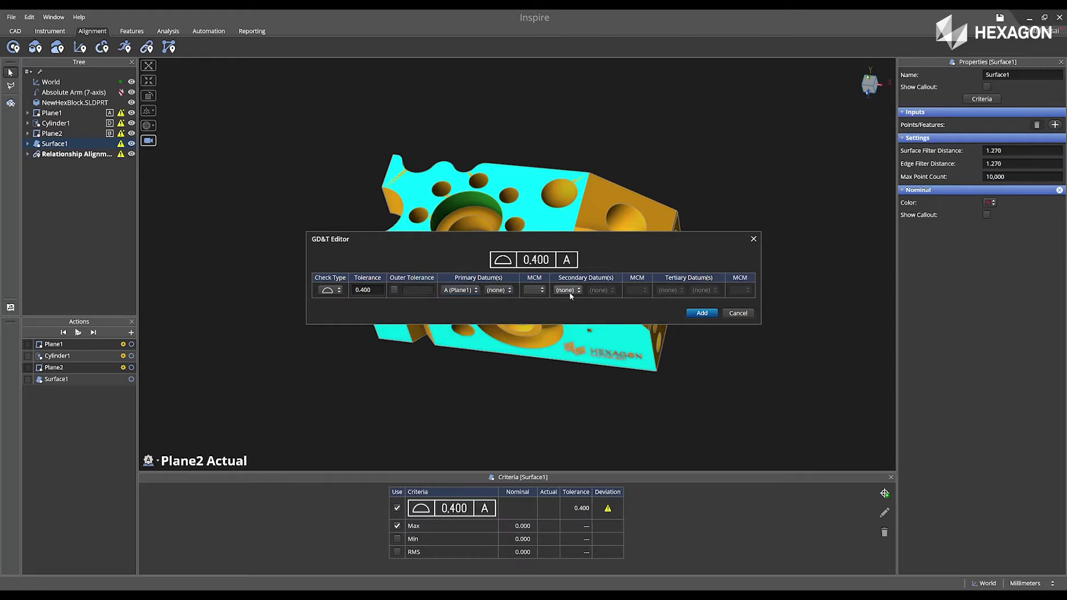
{"action": "left_click", "coordinate": [568, 290]}
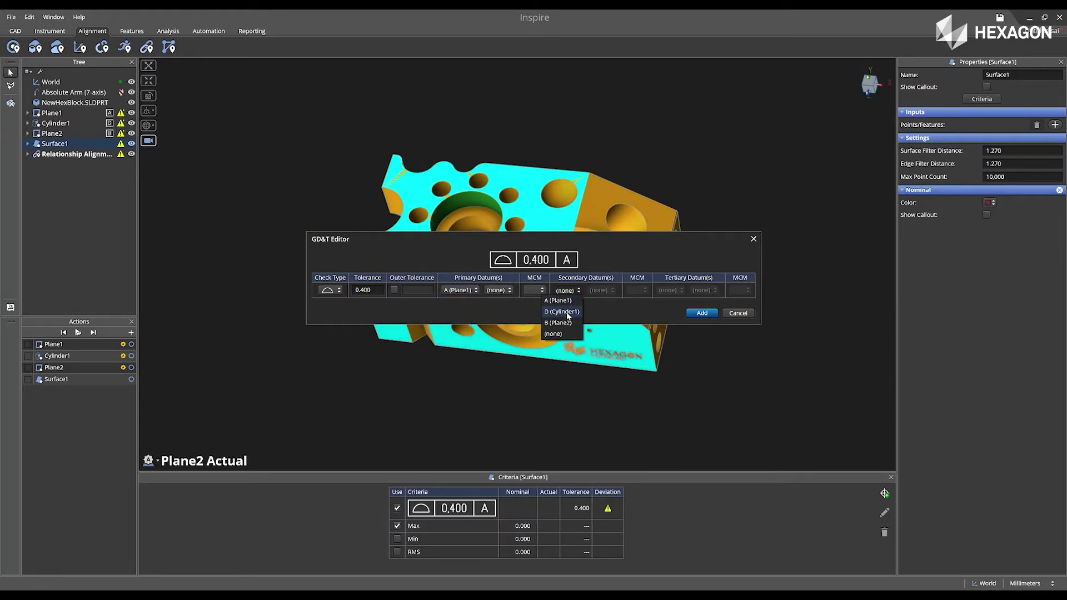
{"action": "left_click", "coordinate": [567, 313]}
{"action": "left_click", "coordinate": [687, 290]}
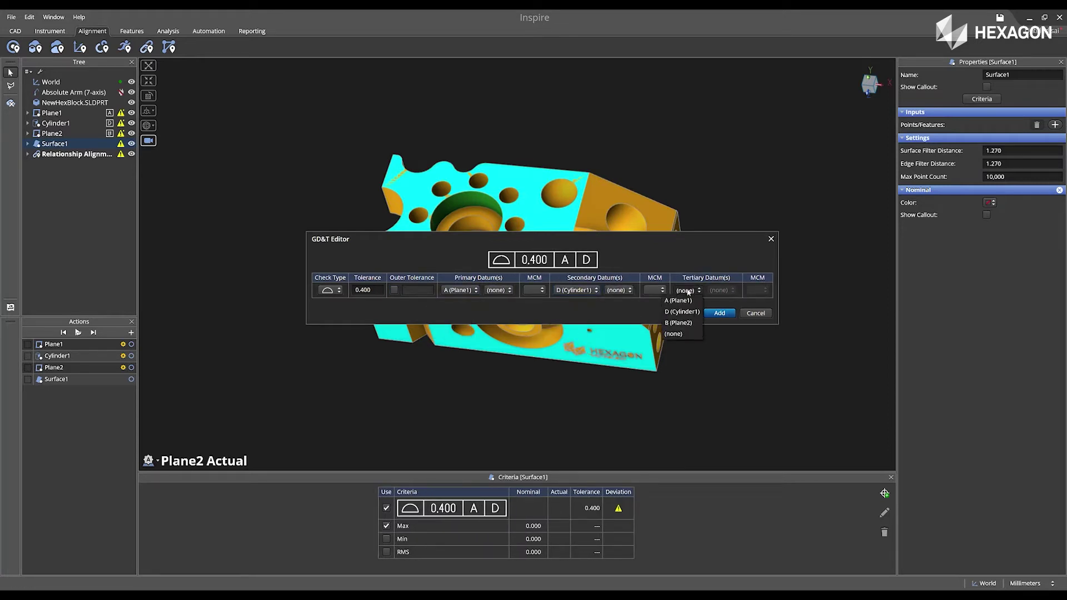
{"action": "left_click", "coordinate": [688, 323]}
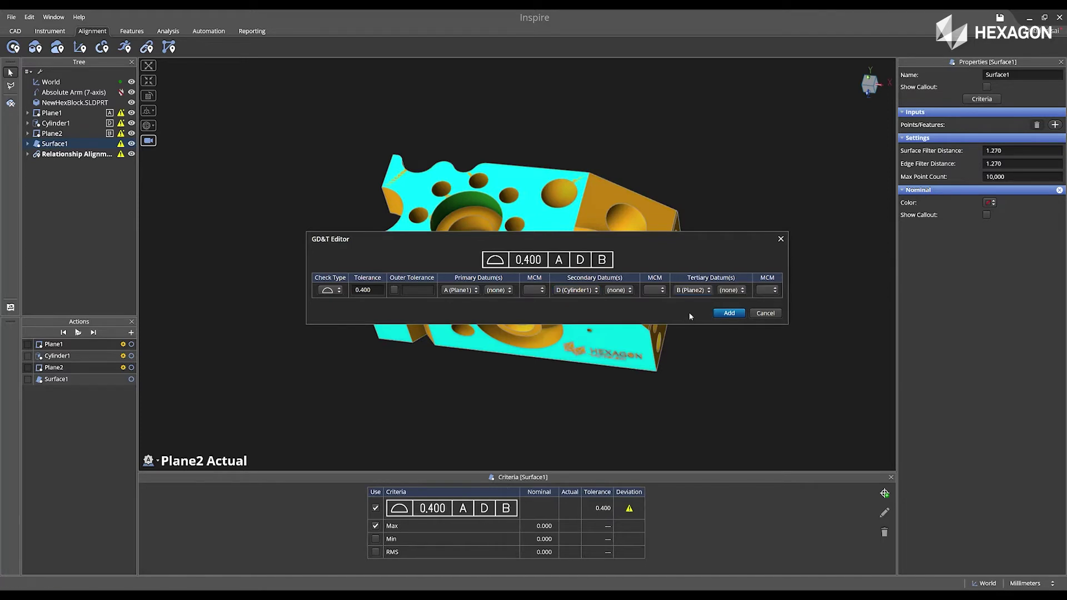
{"action": "left_click", "coordinate": [731, 314]}
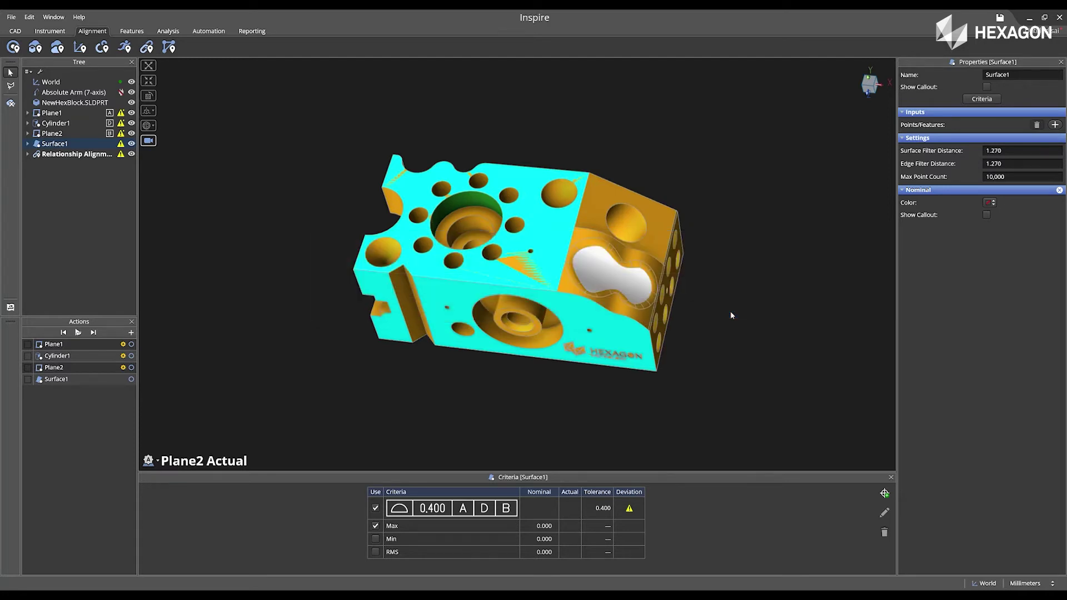
- Connect the Absolute Arm and measure the planned features in order, from Plane1 through Surface1
{"action": "left_click", "coordinate": [121, 92]}
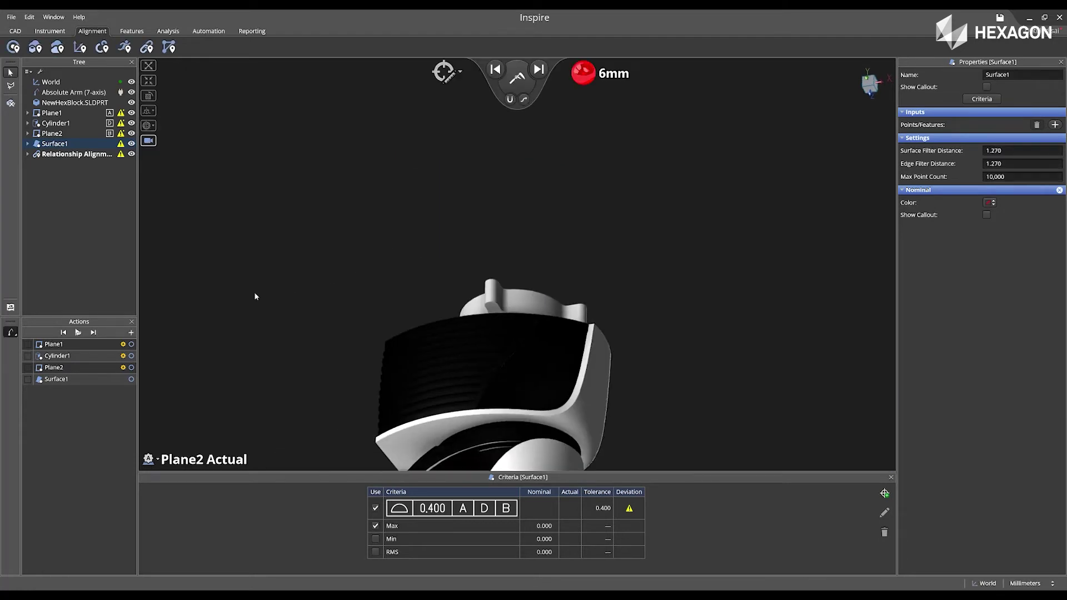
{"action": "left_click", "coordinate": [258, 288]}
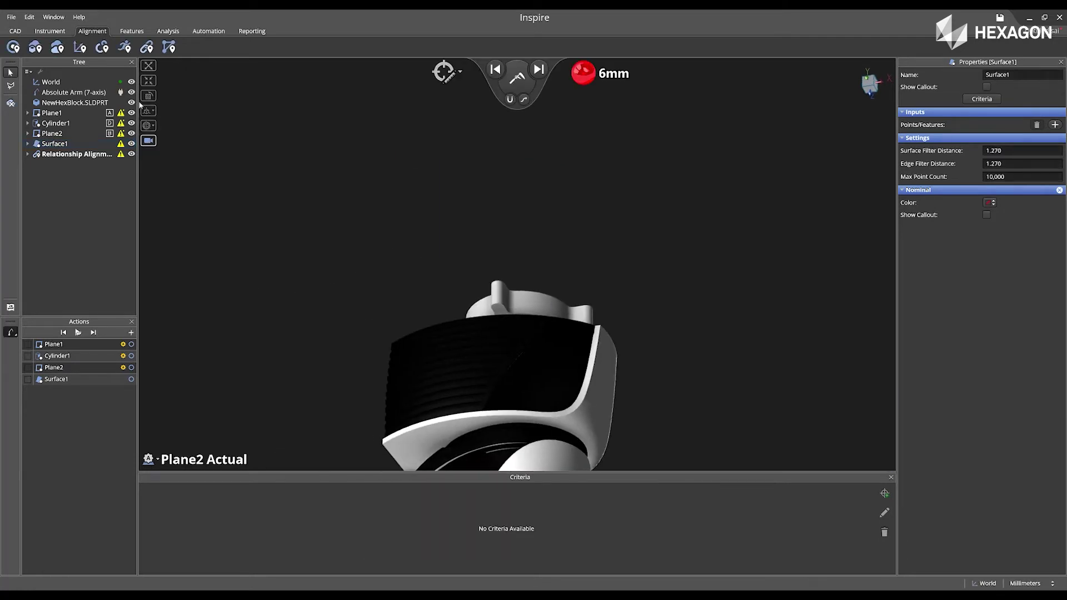
{"action": "left_click", "coordinate": [56, 114]}
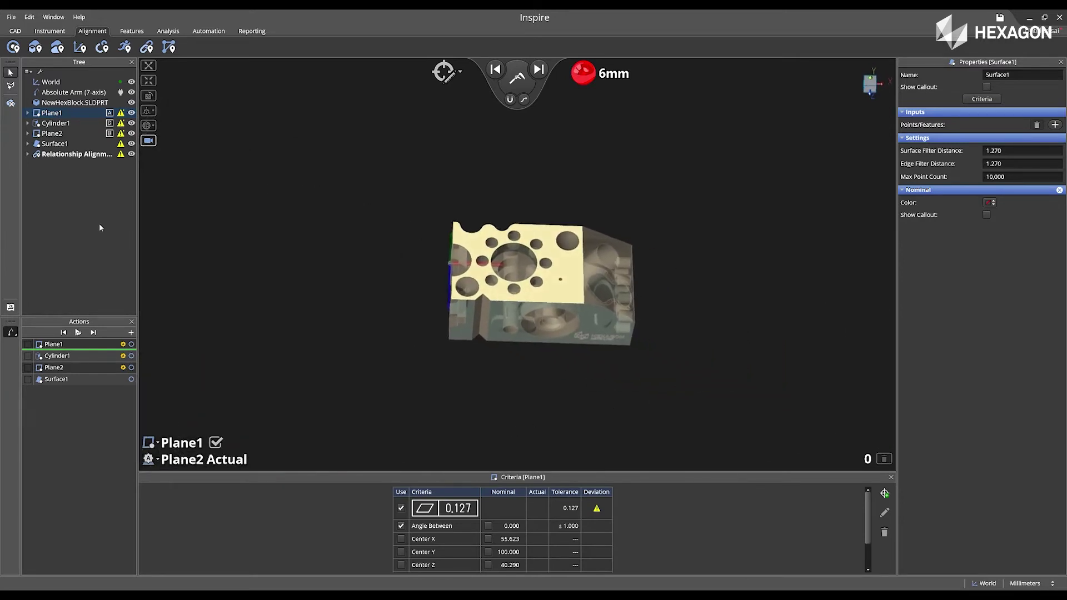
{"action": "left_click", "coordinate": [100, 228]}
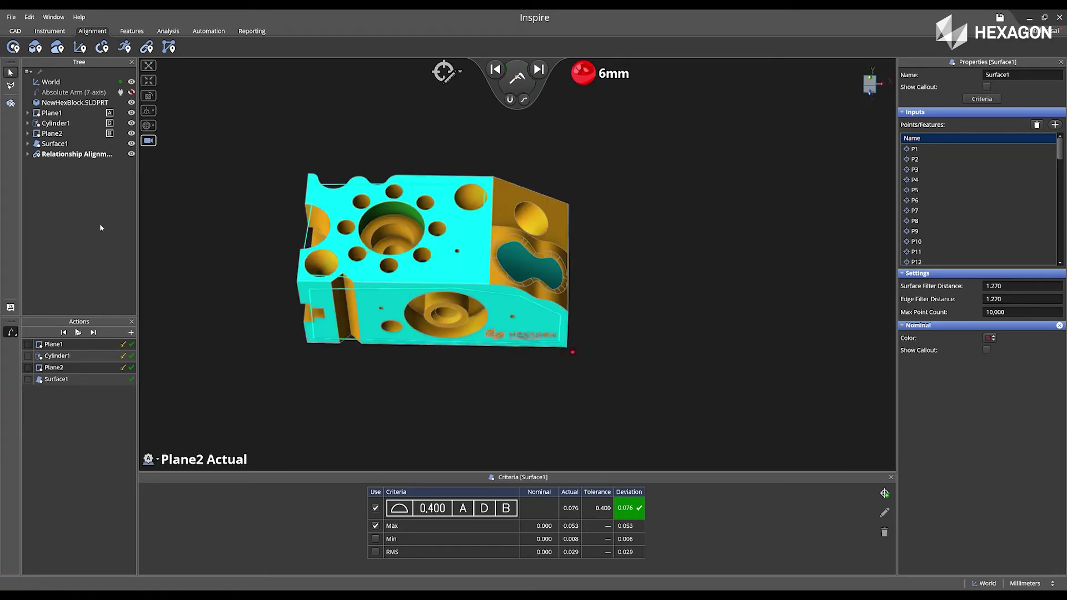
- Measure 14 surface comparison points on the part with the arm
{"action": "left_click", "coordinate": [131, 31]}
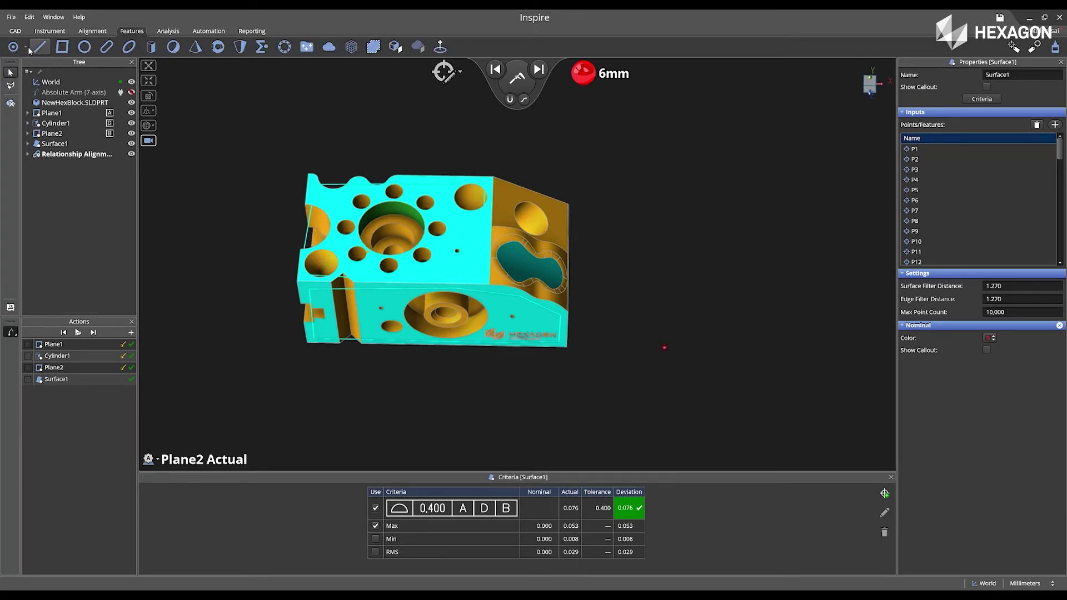
{"action": "left_click", "coordinate": [26, 49]}
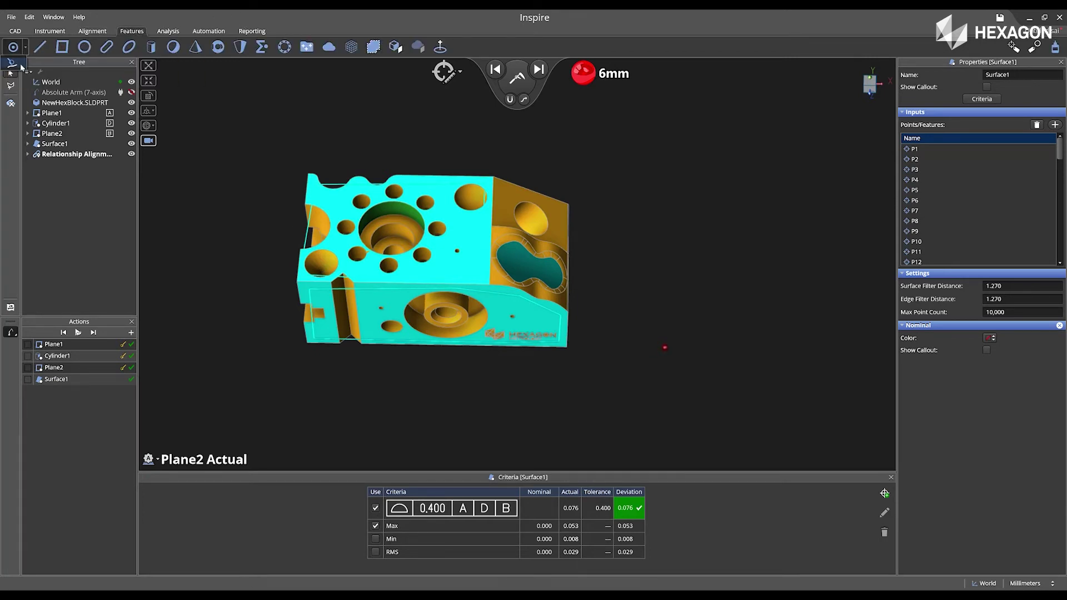
{"action": "left_click", "coordinate": [21, 66]}
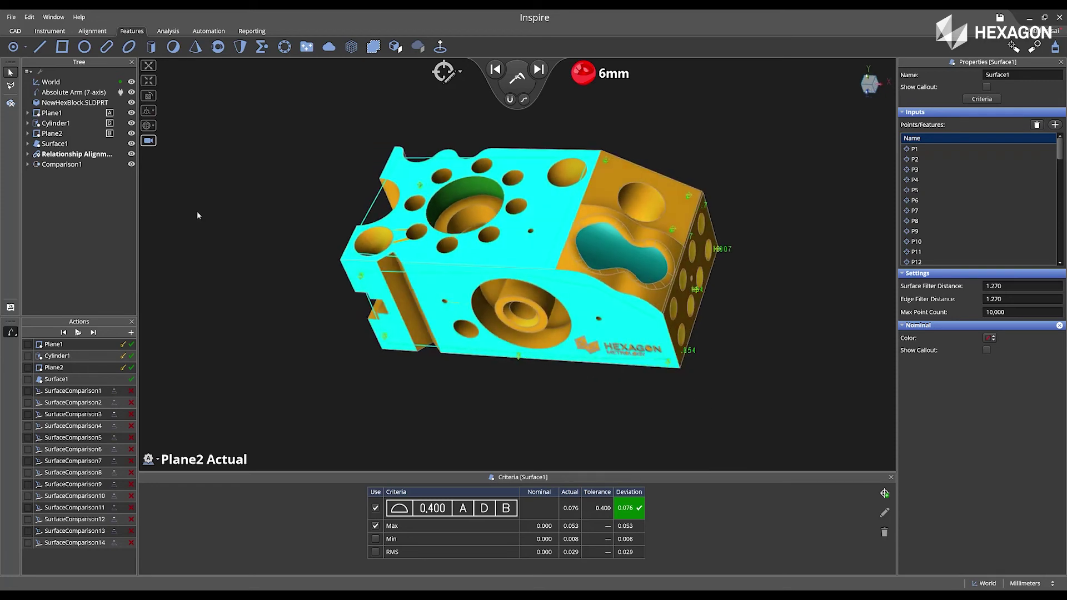
- Limit Comparison1 to its X component and set the vector magnification to 300
{"action": "left_click", "coordinate": [60, 164]}
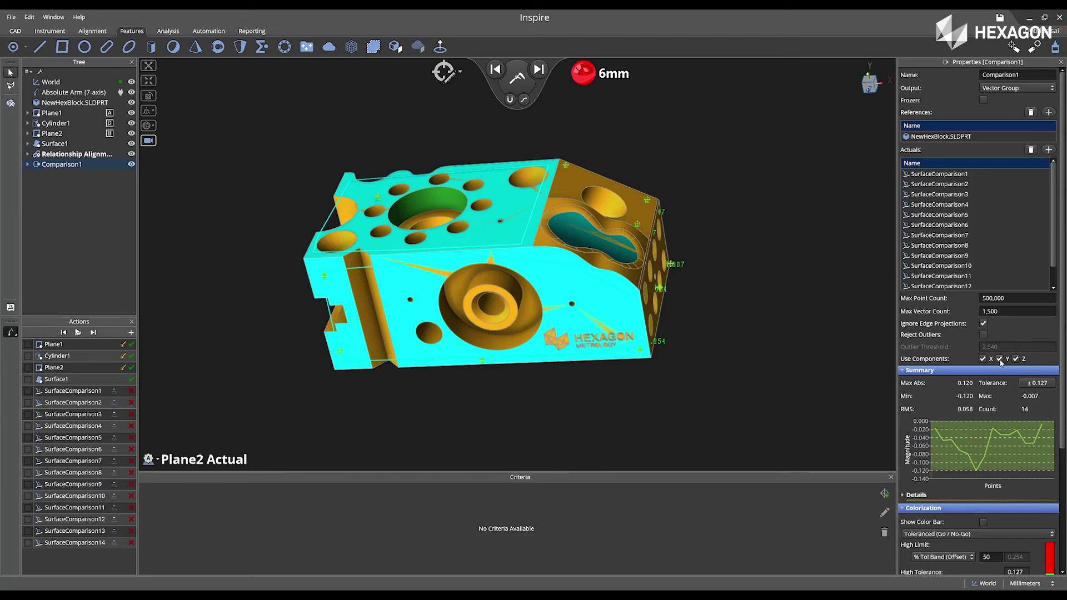
{"action": "left_click", "coordinate": [999, 359]}
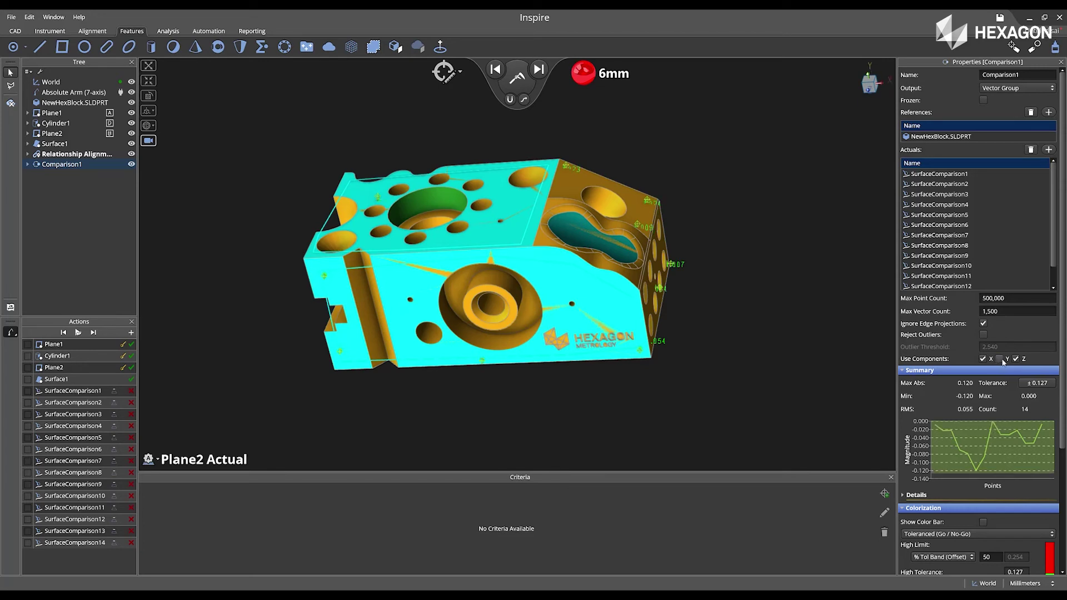
{"action": "left_click", "coordinate": [1015, 359]}
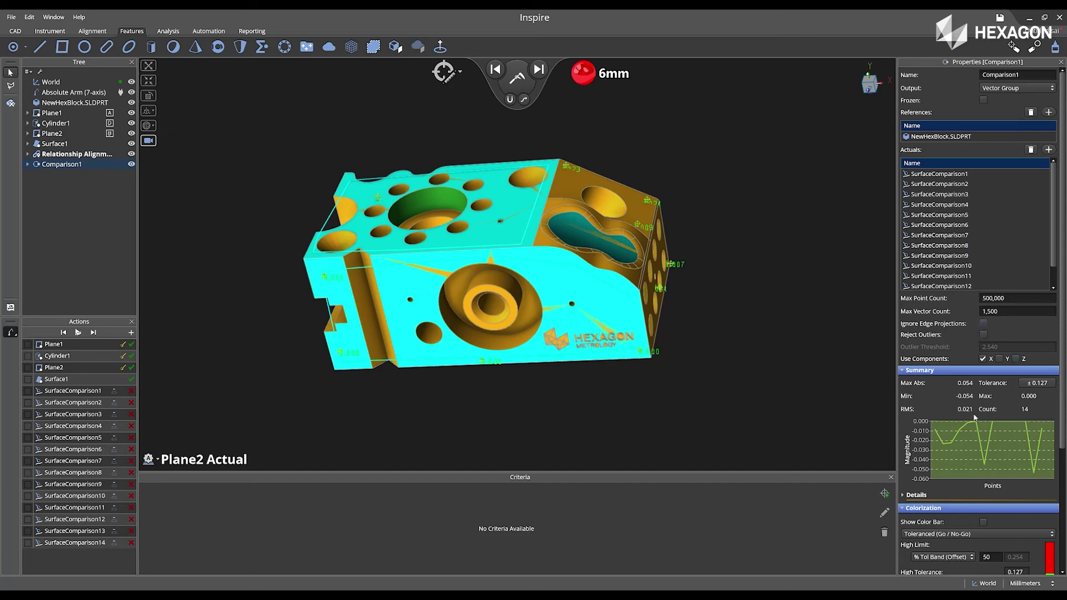
{"action": "scroll", "coordinate": [959, 464], "scroll_direction": "down", "scroll_amount": 5}
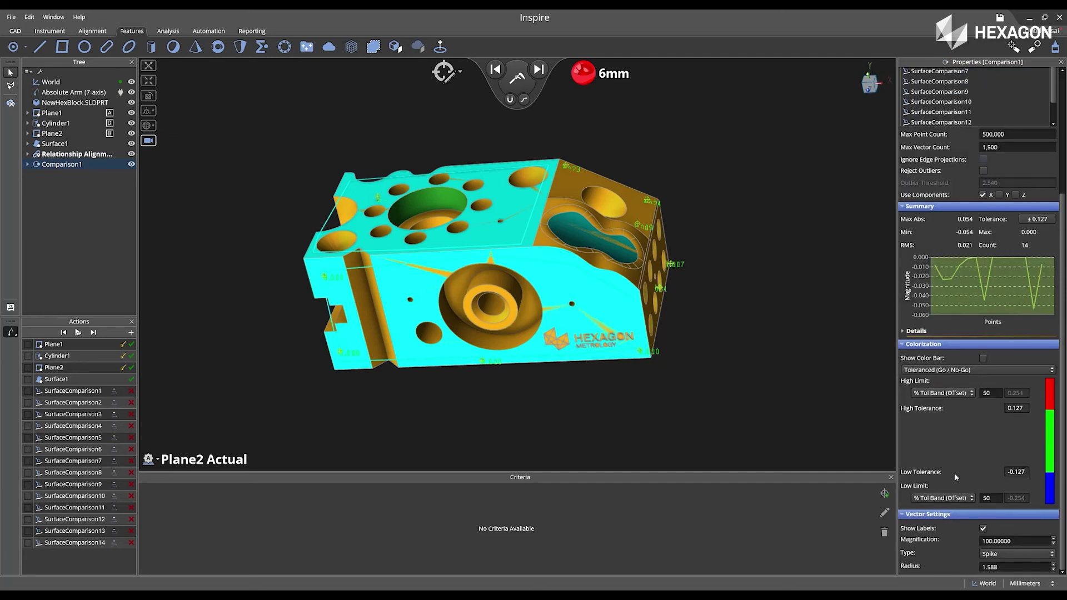
{"action": "triple_click", "coordinate": [1001, 539]}
{"action": "type", "text": "300"}
{"action": "key", "text": "Return"}
- Isolate Comparison1's Y and Z components one at a time, finishing with X, Y and Z all enabled
{"action": "left_click", "coordinate": [983, 194]}
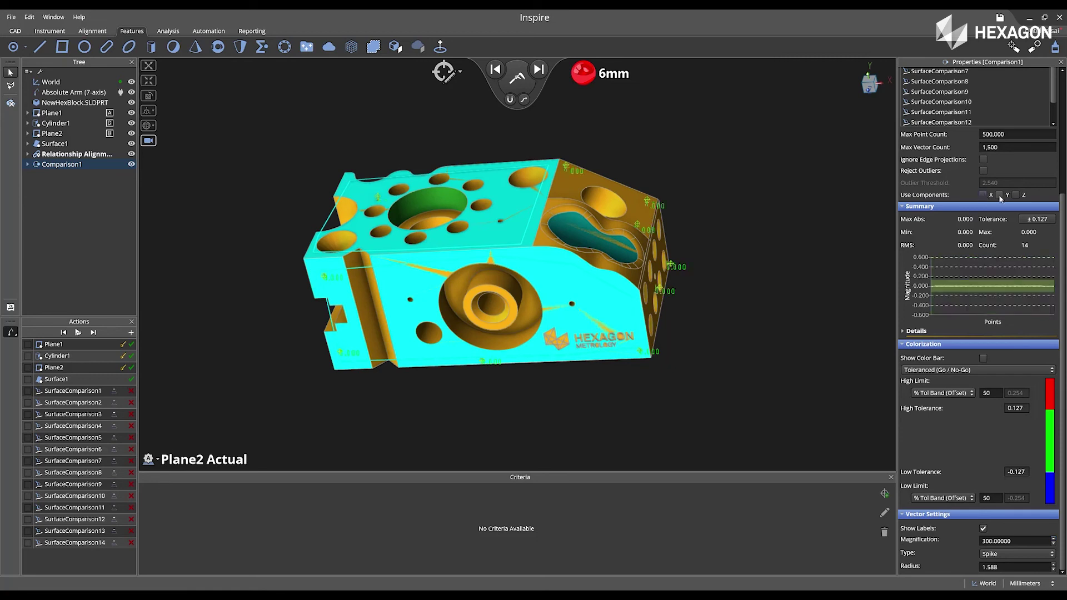
{"action": "left_click", "coordinate": [999, 195]}
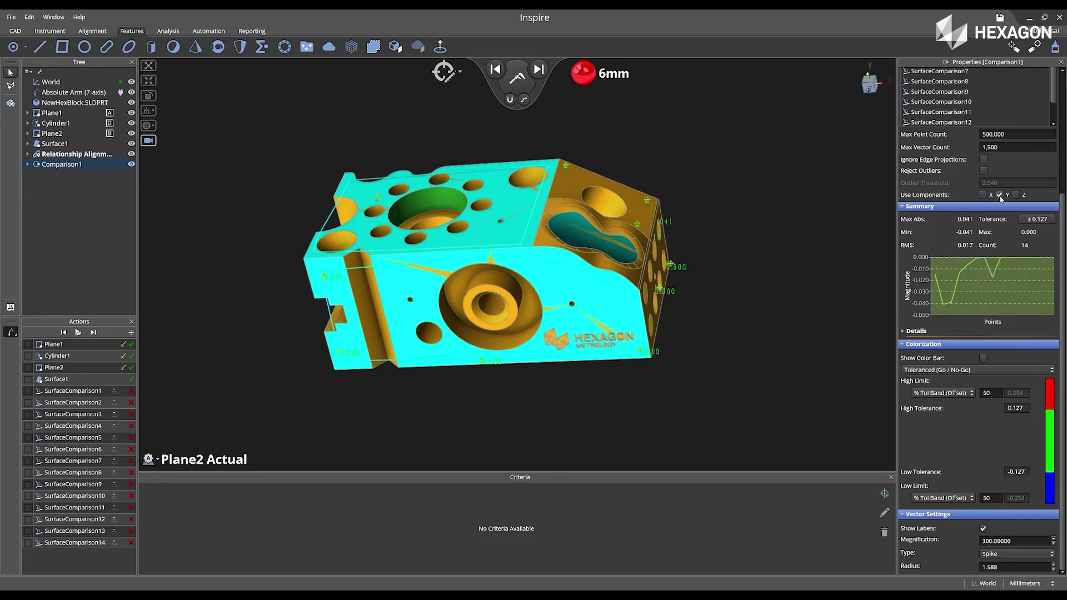
{"action": "left_click", "coordinate": [999, 195]}
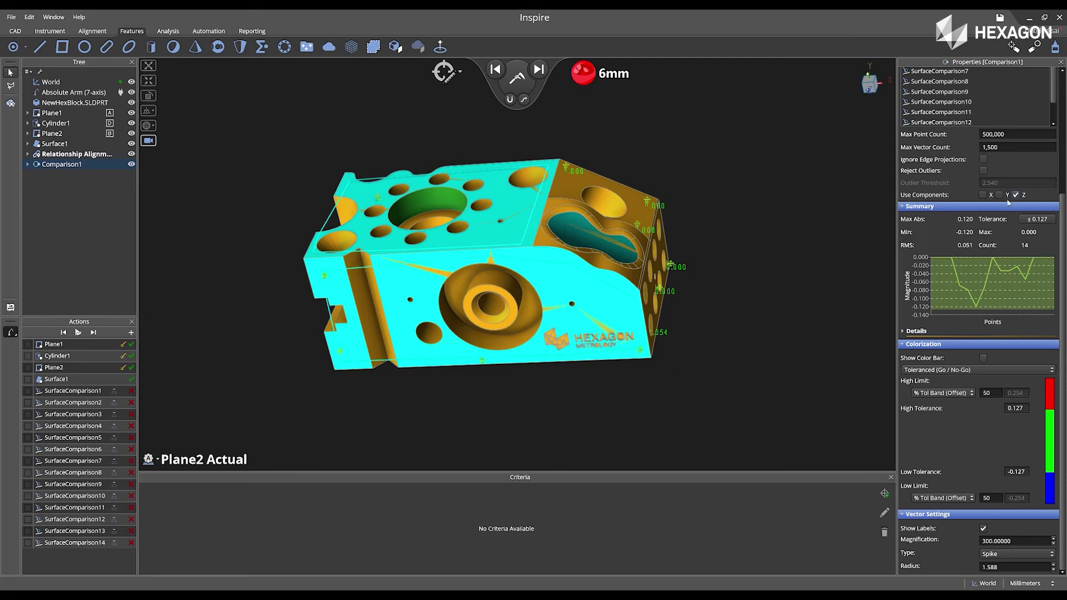
{"action": "right_click_drag", "start_coordinate": [655, 225], "coordinate": [706, 239]}
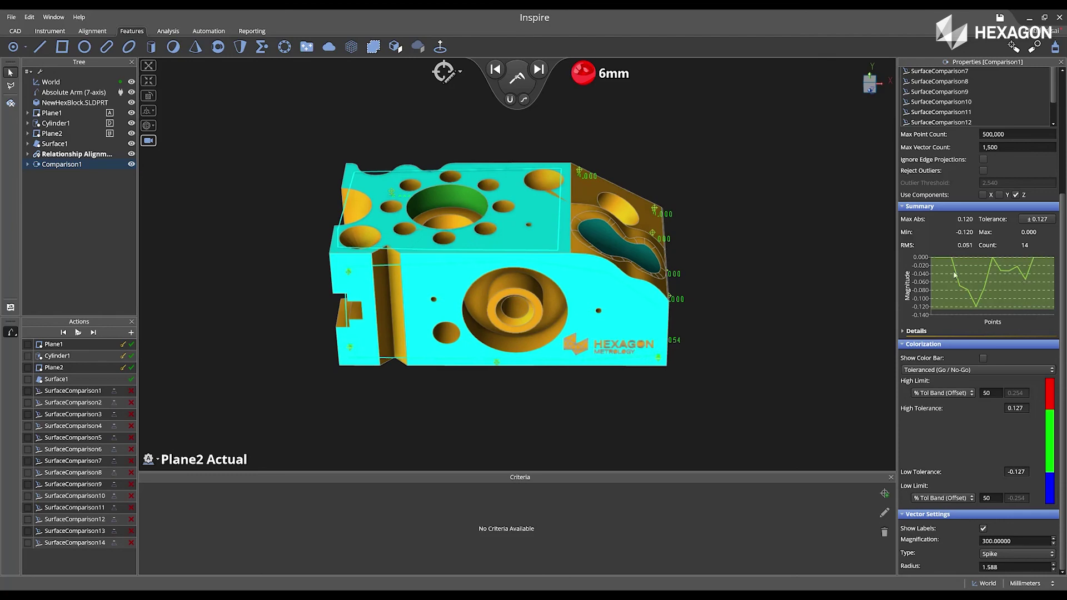
{"action": "scroll", "coordinate": [954, 274], "scroll_direction": "up", "scroll_amount": 3}
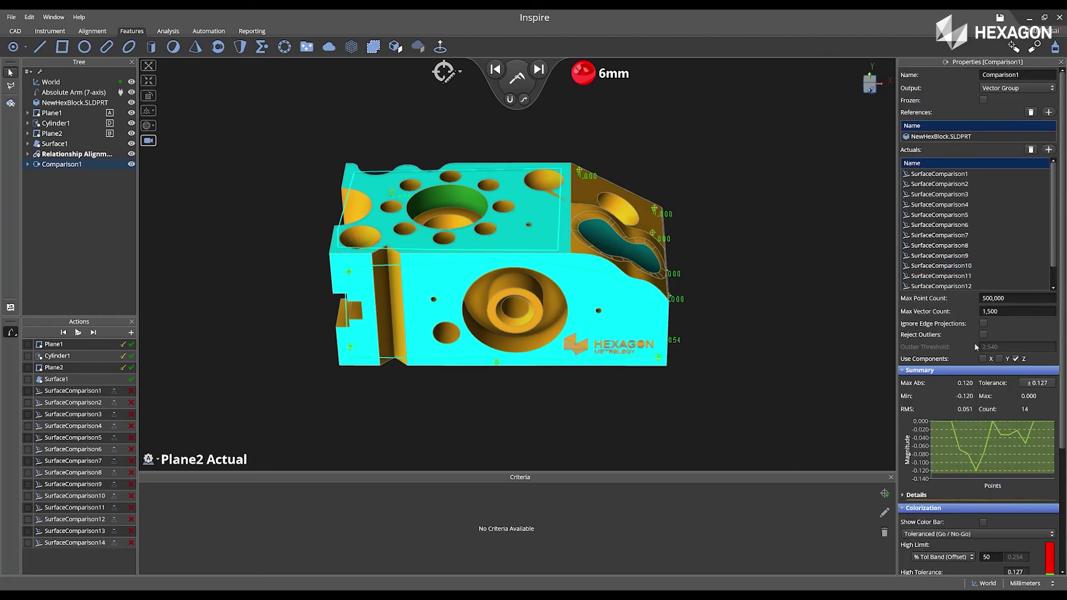
{"action": "left_click", "coordinate": [983, 358]}
{"action": "left_click", "coordinate": [999, 358]}
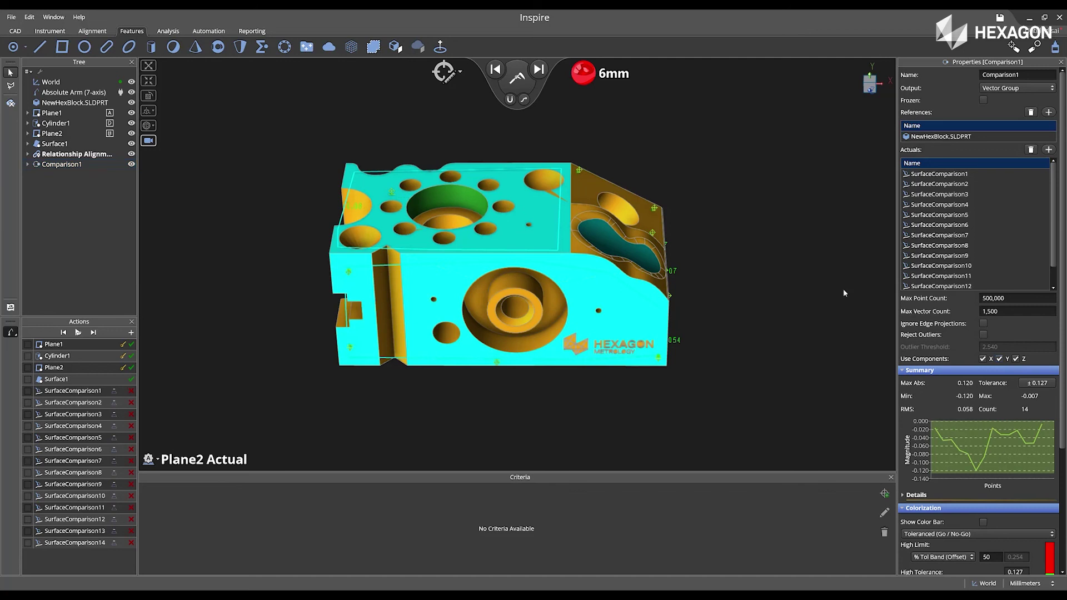
- Show the callout for Surface1 and include the tolerance in it through the callout's properties
{"action": "left_click", "coordinate": [72, 146]}
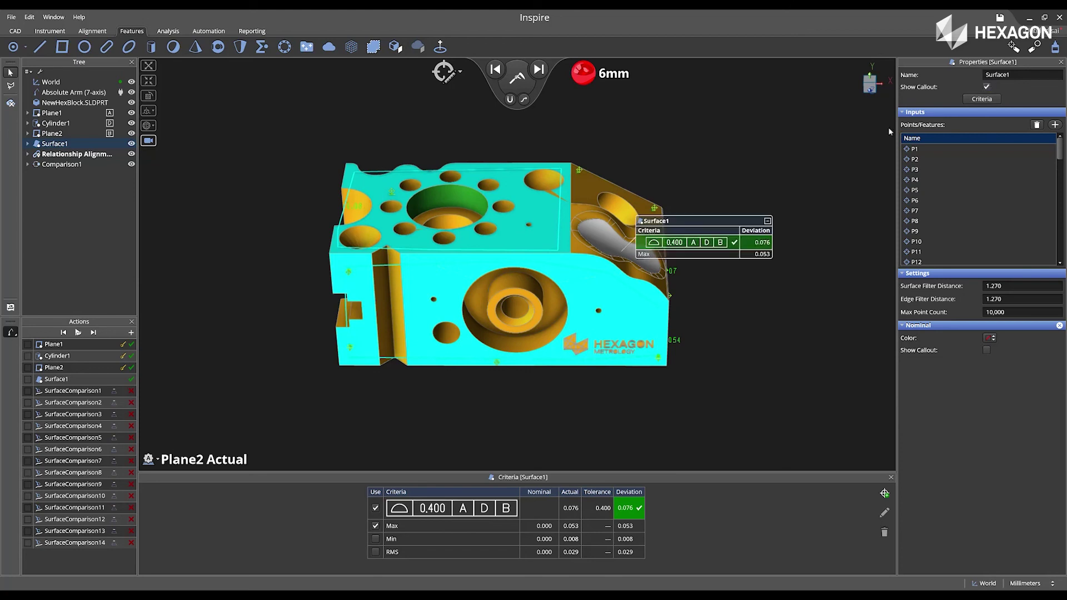
{"action": "left_click", "coordinate": [804, 186]}
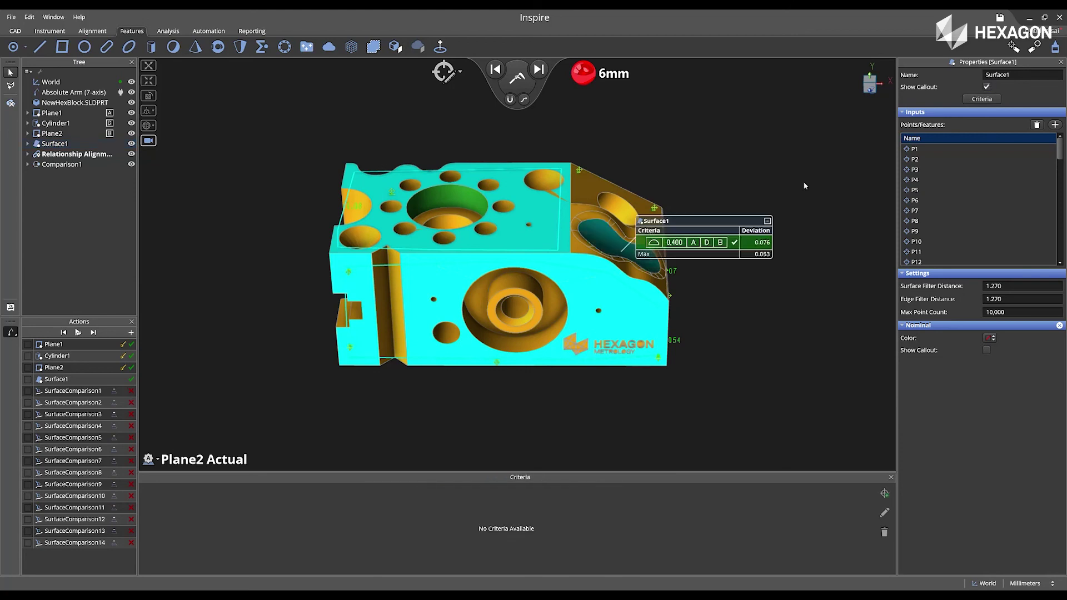
{"action": "right_click", "coordinate": [711, 222]}
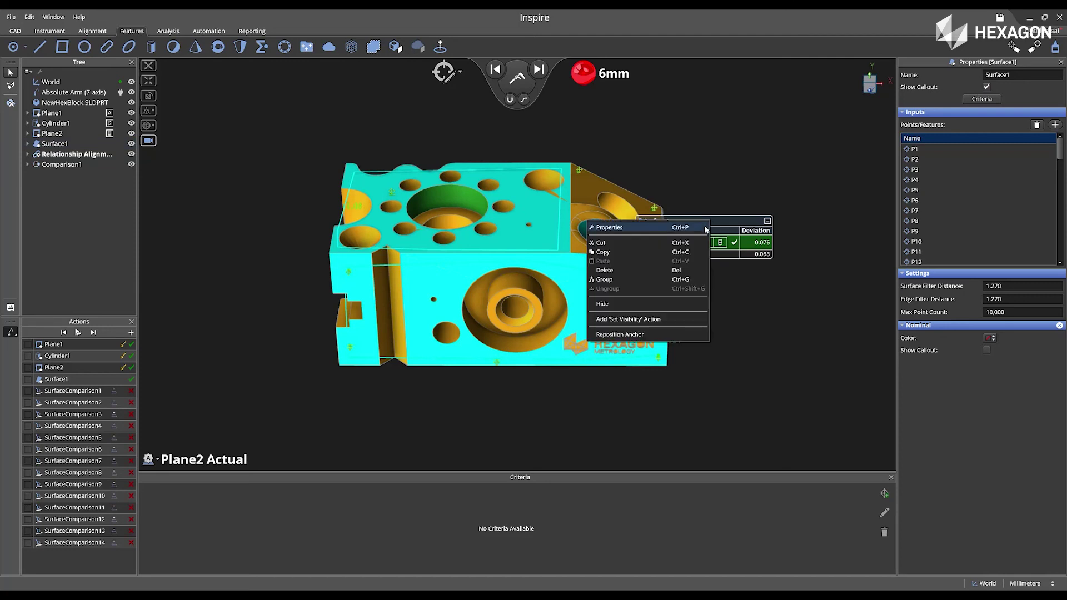
{"action": "left_click", "coordinate": [609, 227]}
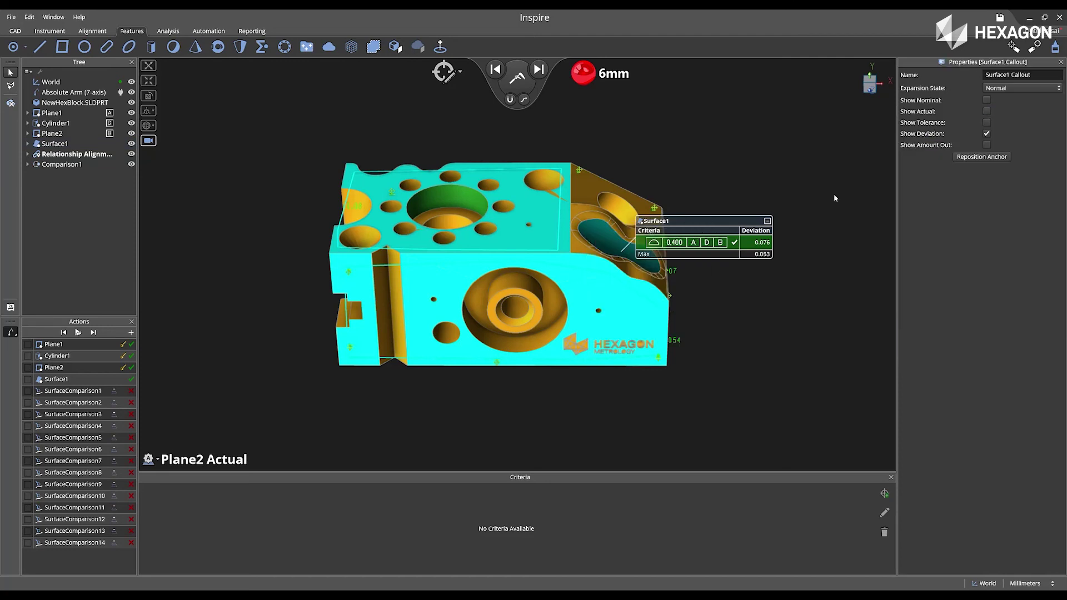
{"action": "left_click", "coordinate": [986, 123]}
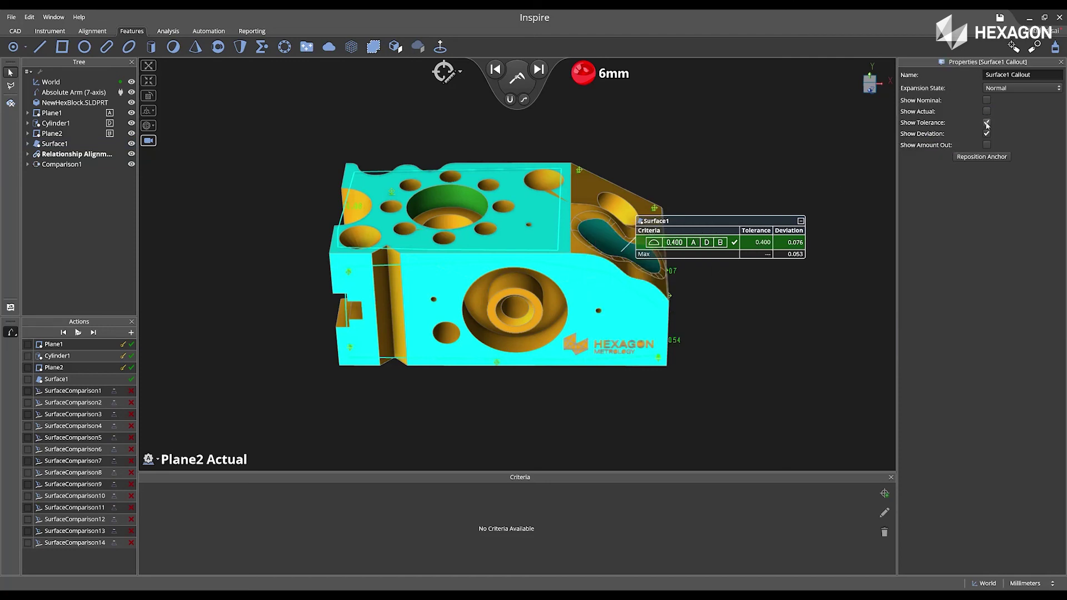